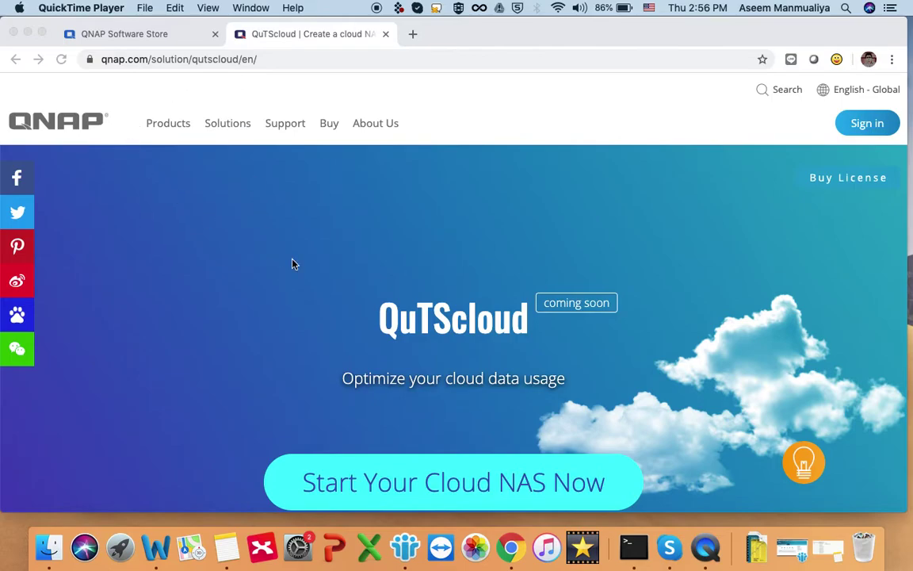
Scroll the QuTScloud product page down and back up to the hero banner
scroll(251, 214, down, 6)
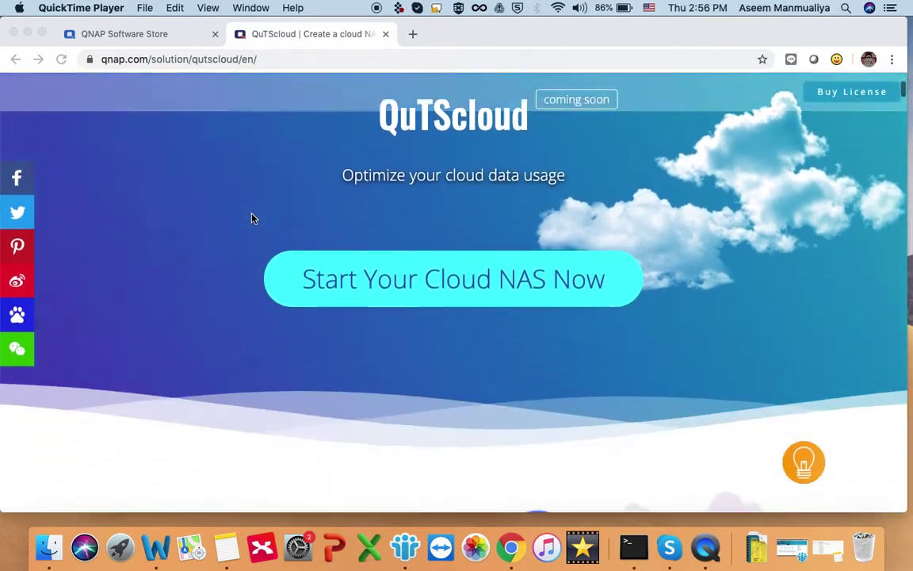
scroll(251, 214, up, 6)
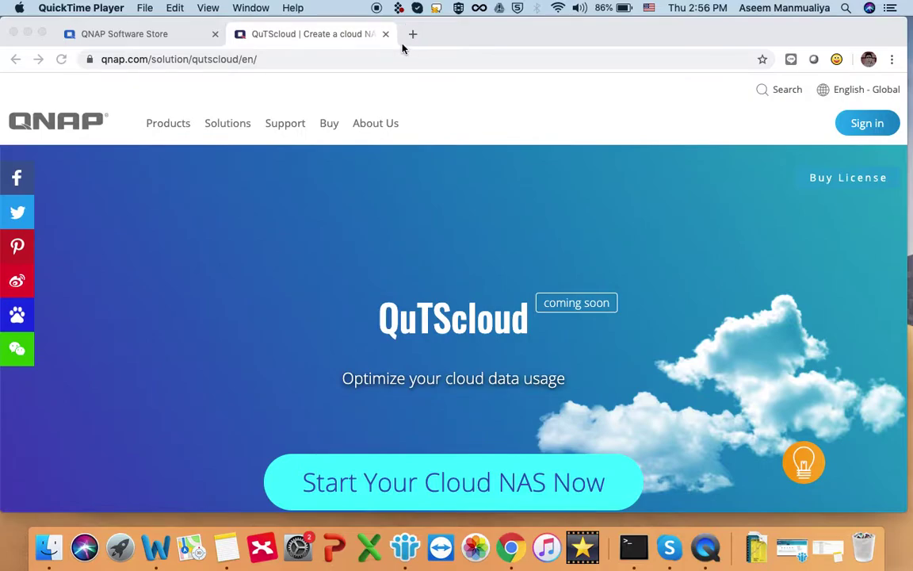
Search Google for 'qutscloud' in a new tab and open the top qnap.com QuTScloud result
click(412, 35)
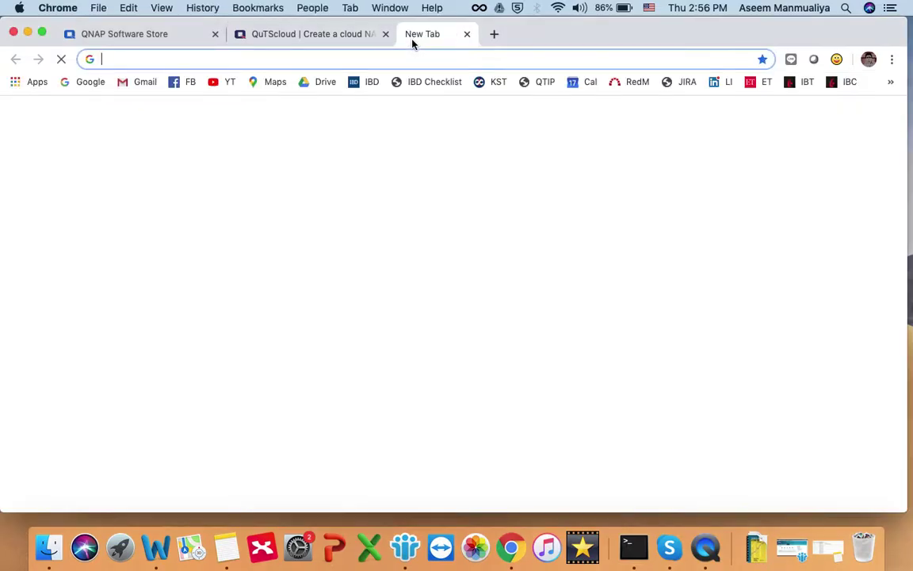
click(91, 82)
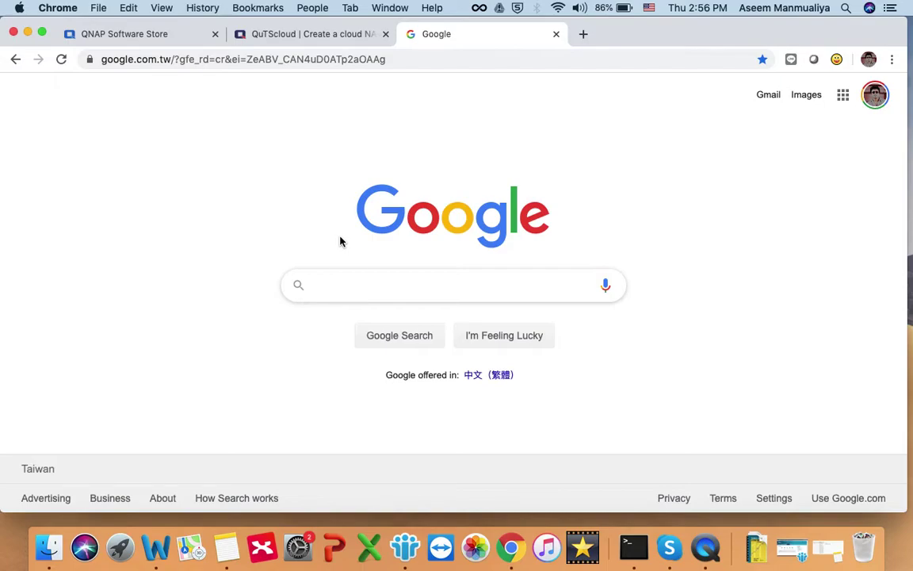
text(qnap)
key(BackSpace)
key(BackSpace)
key(BackSpace)
key(BackSpace)
text(qutscloud)
key(Return)
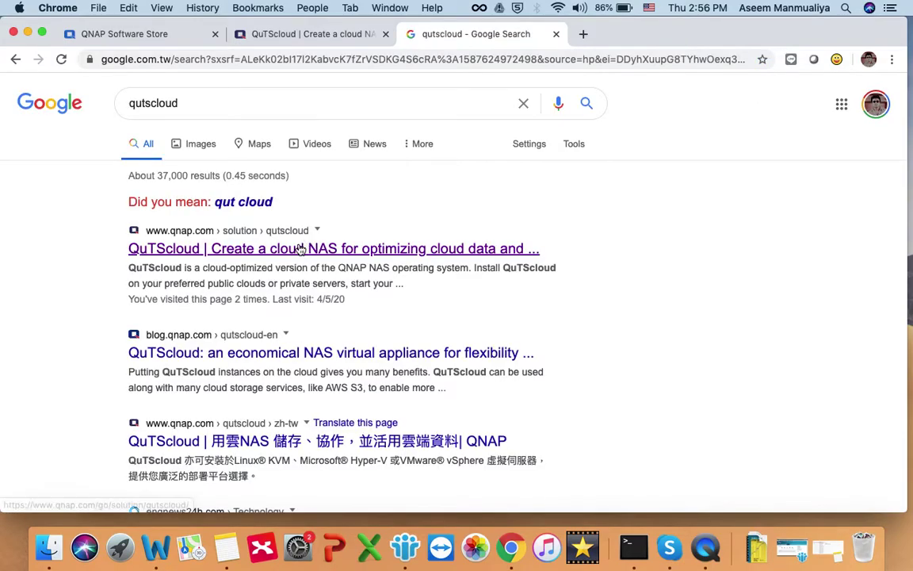
click(300, 249)
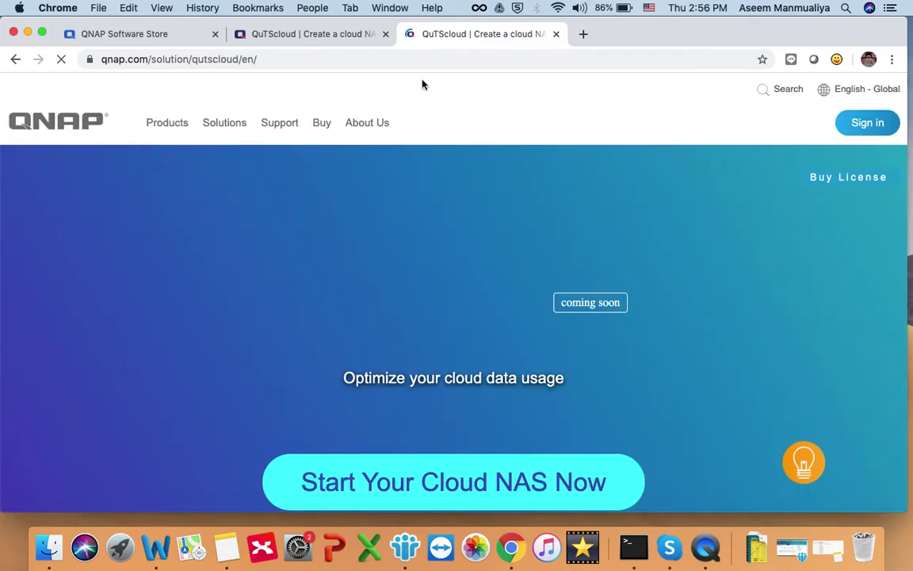
Close the duplicate QuTScloud tab, then go to the Software Store via Buy License and browse it
click(556, 34)
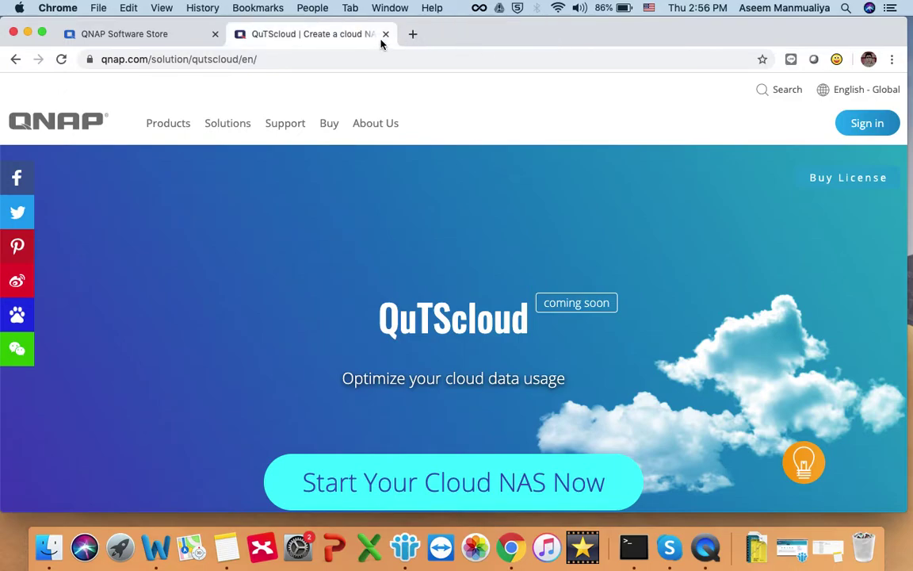
click(834, 183)
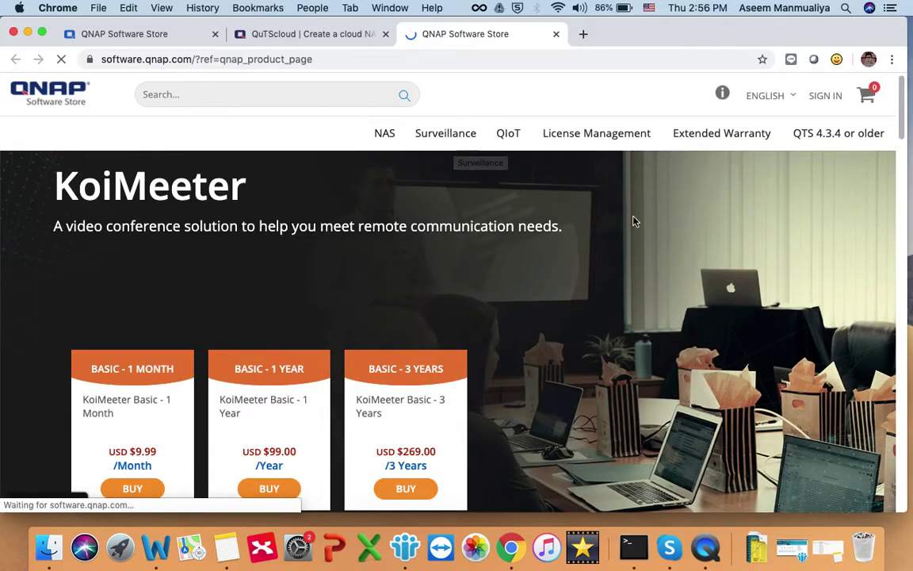
scroll(638, 253, down, 10)
scroll(676, 307, up, 15)
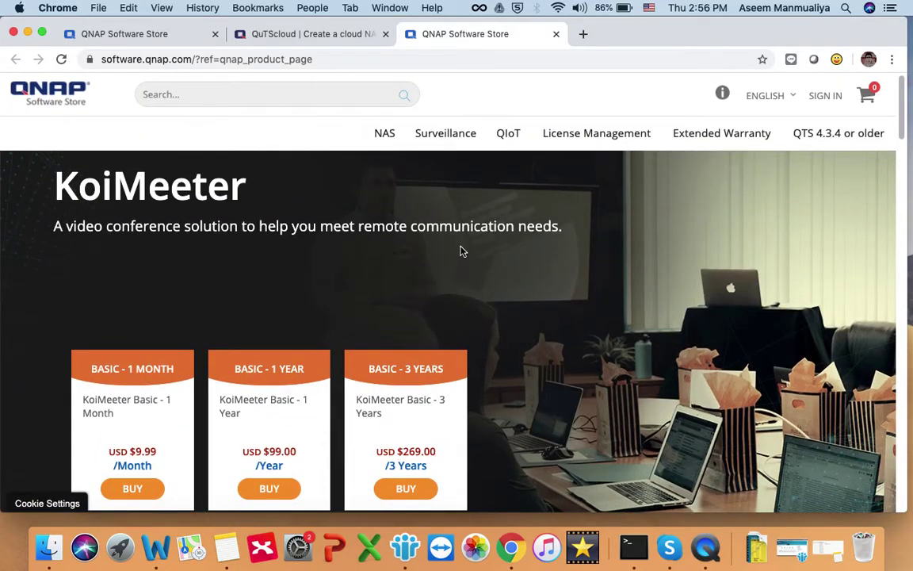
scroll(622, 250, down, 1)
scroll(621, 251, up, 1)
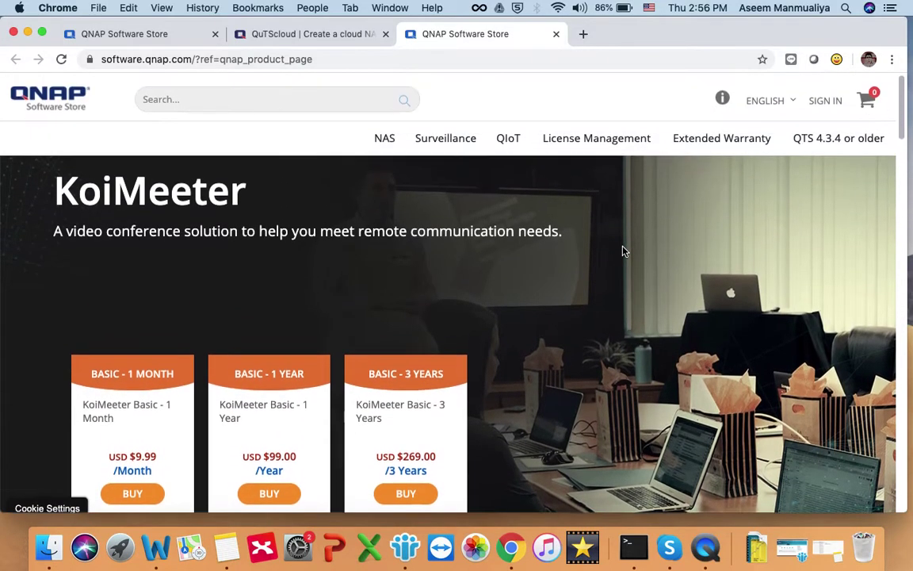
scroll(623, 251, down, 10)
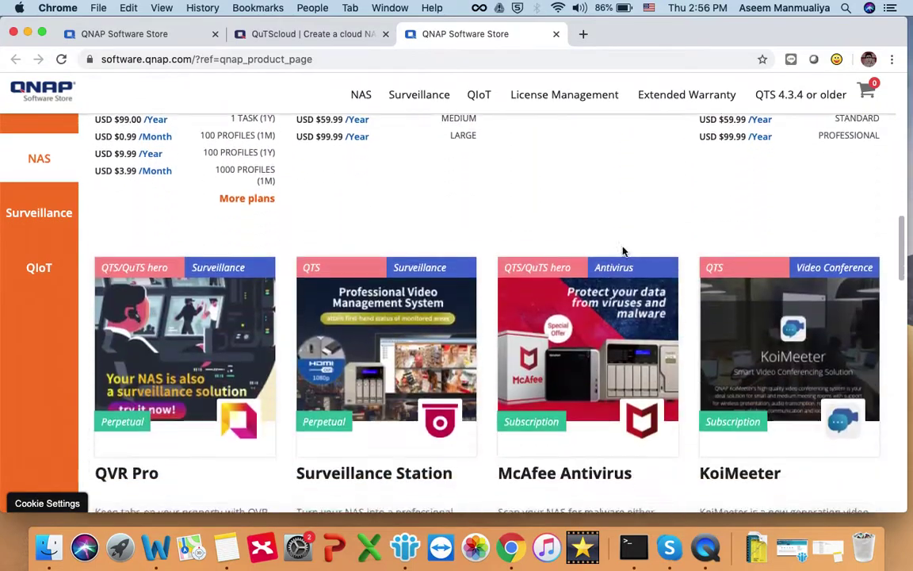
scroll(623, 252, down, 5)
scroll(623, 249, up, 2)
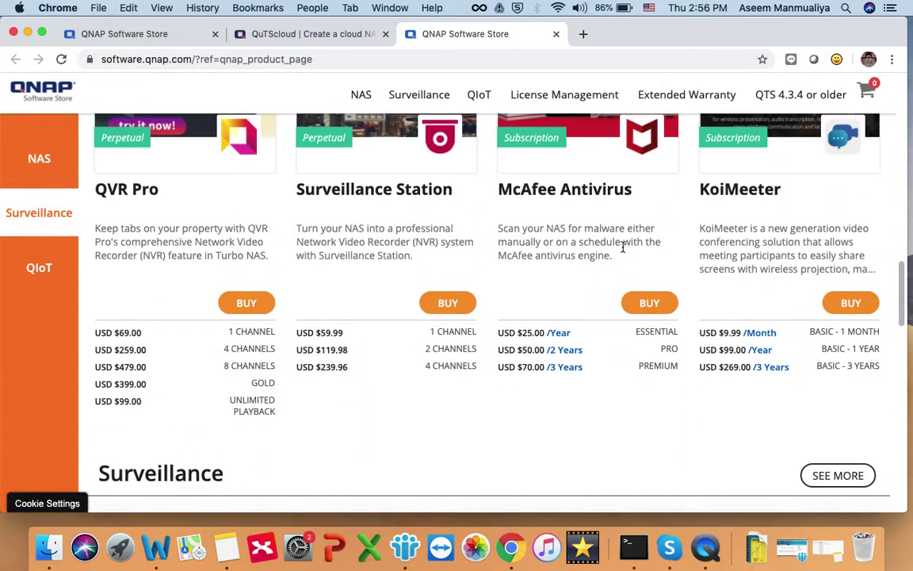
scroll(623, 251, up, 3)
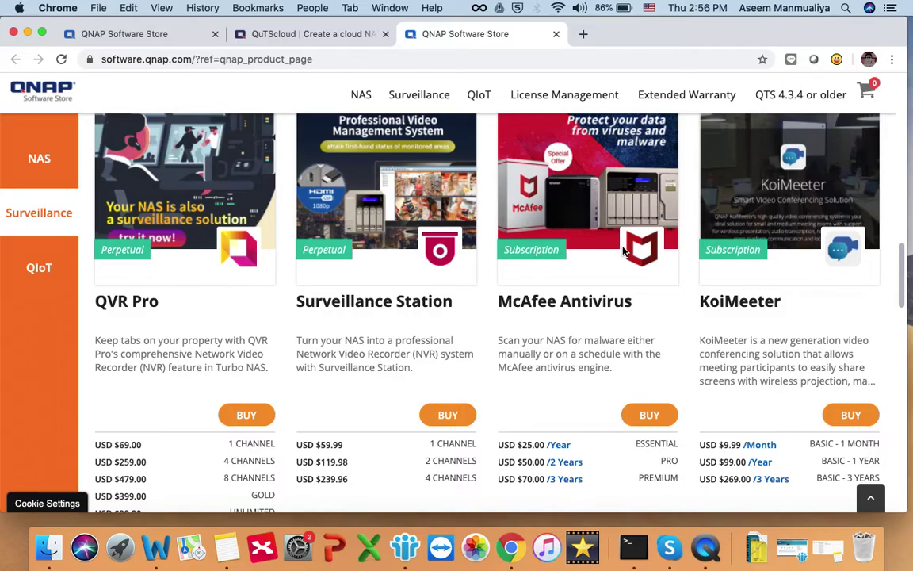
scroll(623, 251, up, 15)
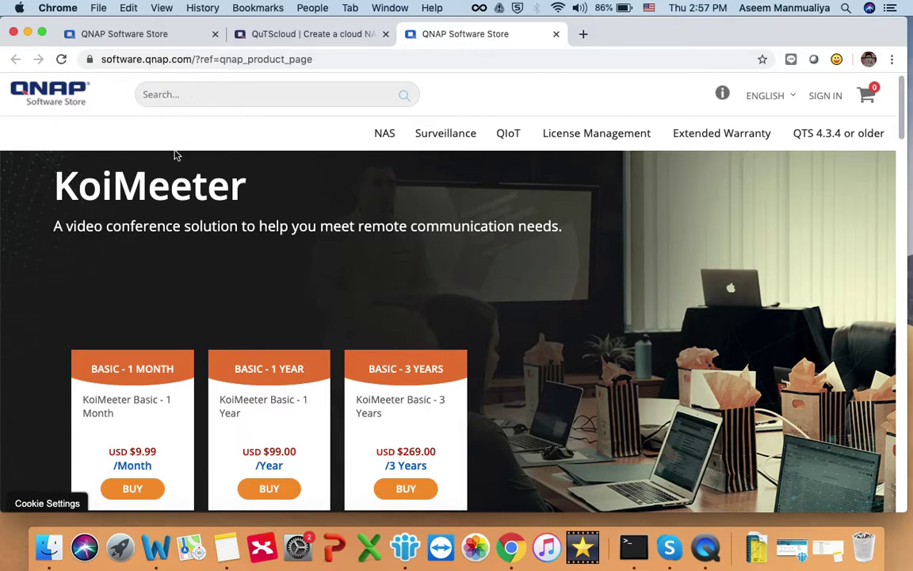
Close the extra store tab and browse the Cloud NAS category down to the QuTScloud card
click(125, 35)
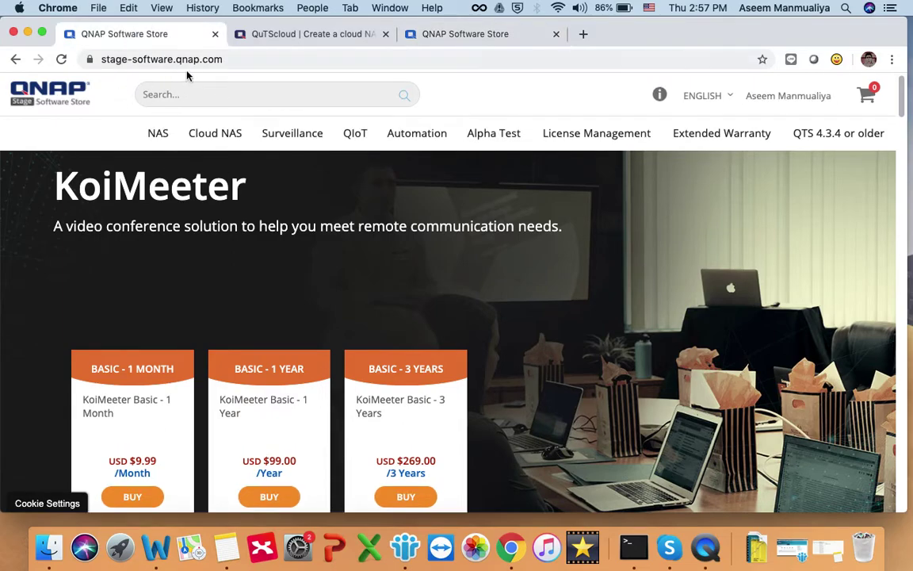
click(556, 36)
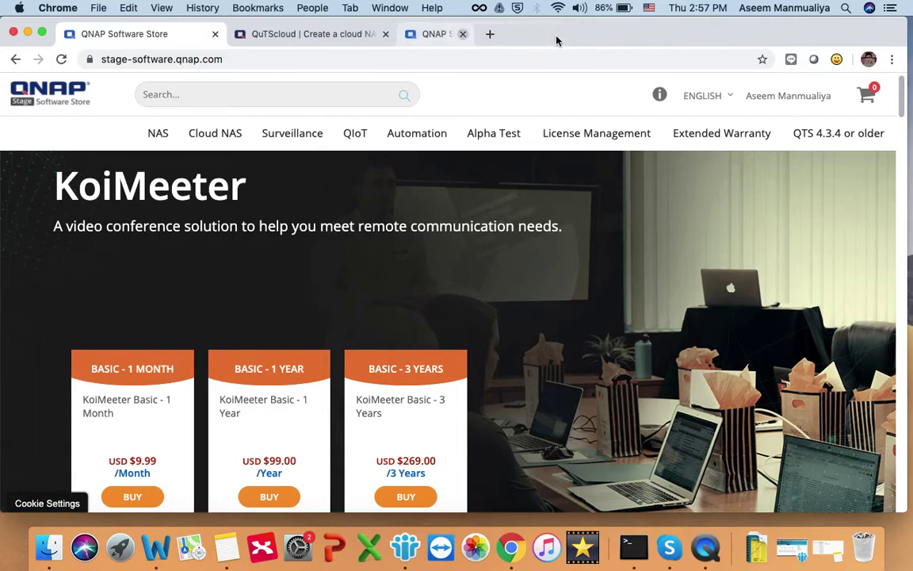
click(223, 139)
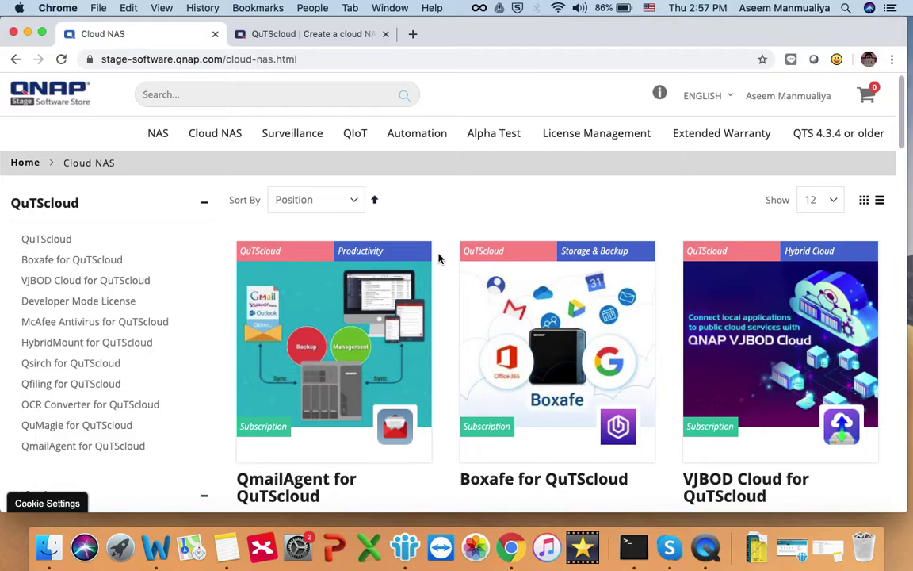
scroll(463, 330, down, 6)
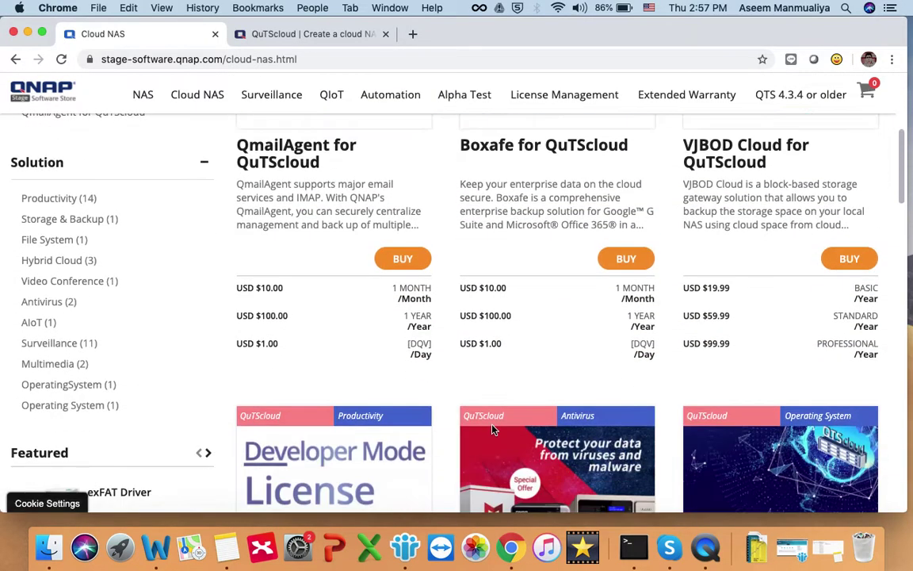
scroll(491, 429, down, 8)
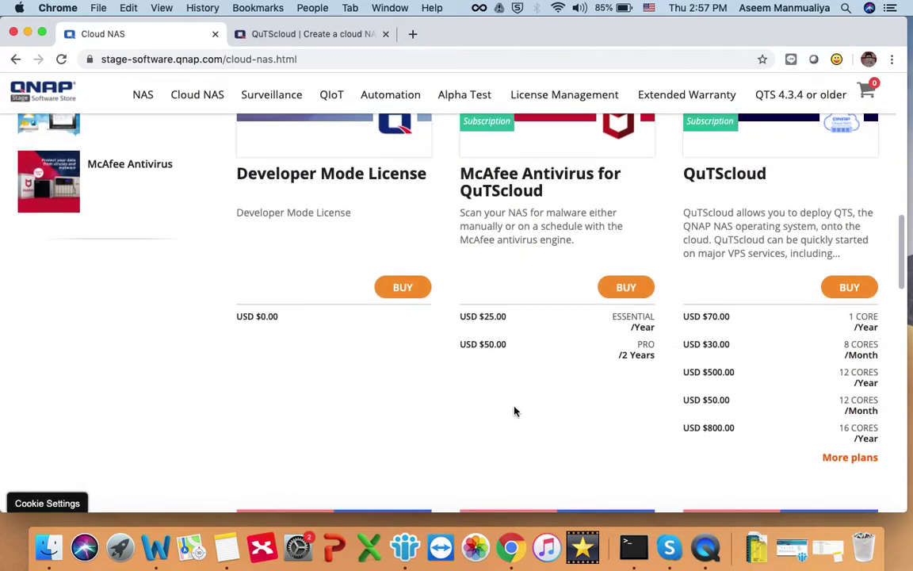
Open the QuTScloud product page and compare its monthly and yearly prices
click(729, 180)
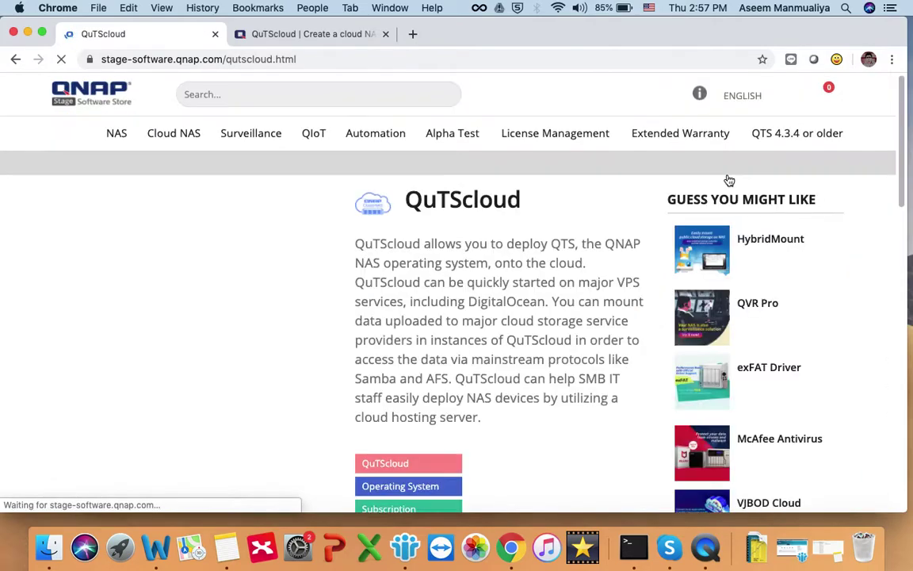
scroll(568, 270, down, 10)
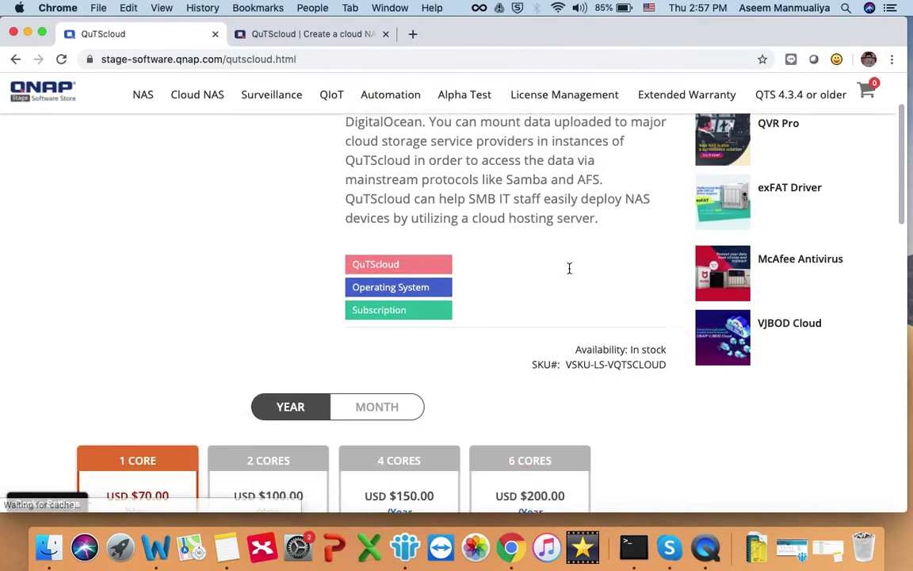
scroll(568, 271, down, 1)
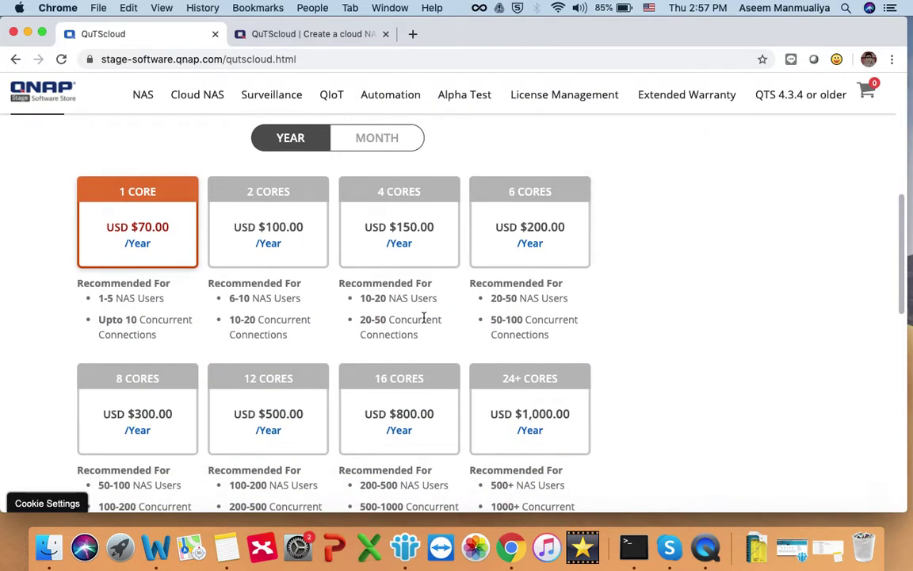
scroll(418, 319, down, 3)
scroll(420, 321, up, 2)
scroll(424, 321, up, 2)
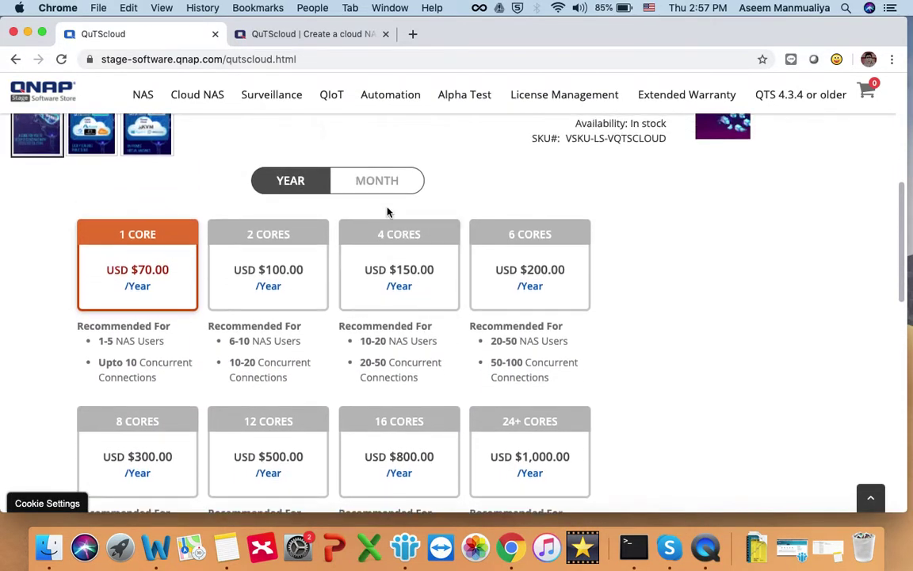
click(373, 190)
click(292, 184)
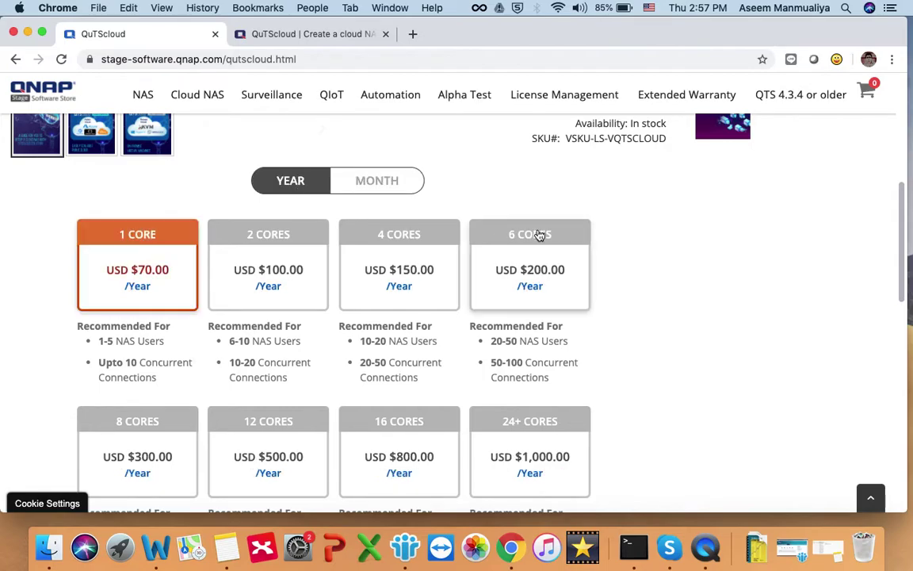
scroll(585, 245, up, 3)
scroll(584, 244, up, 5)
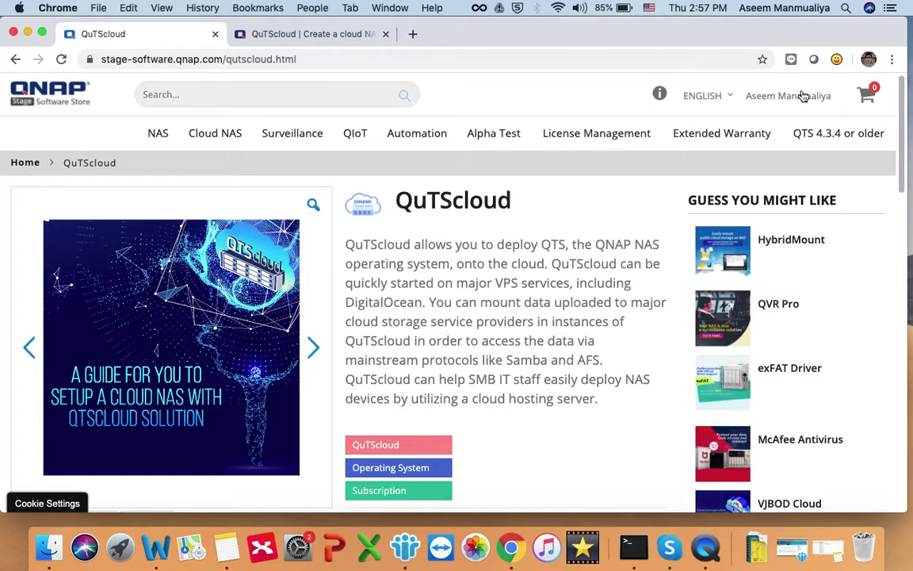
scroll(524, 386, down, 10)
scroll(526, 389, up, 5)
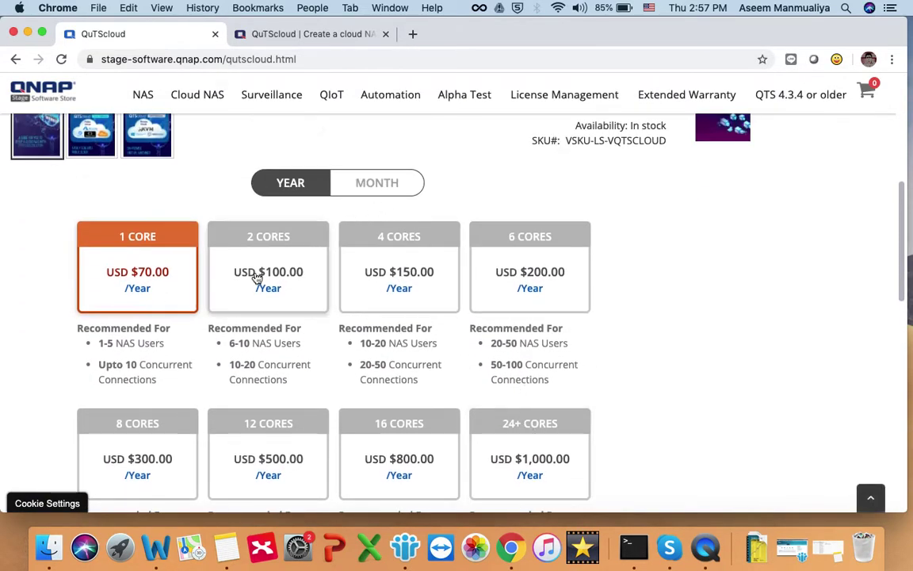
Select the 4 CORES yearly plan at USD $150.00/Year
click(257, 278)
click(386, 272)
scroll(526, 295, up, 2)
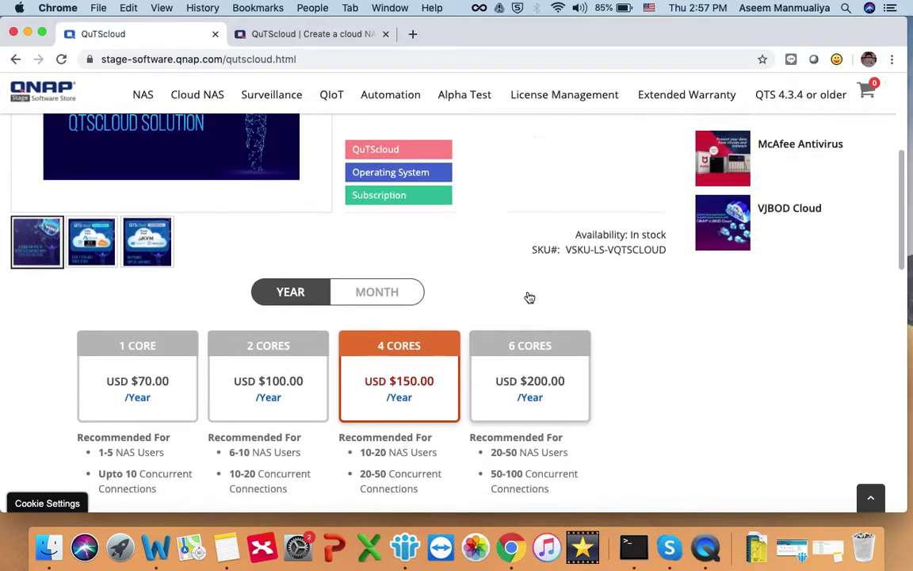
scroll(529, 297, down, 3)
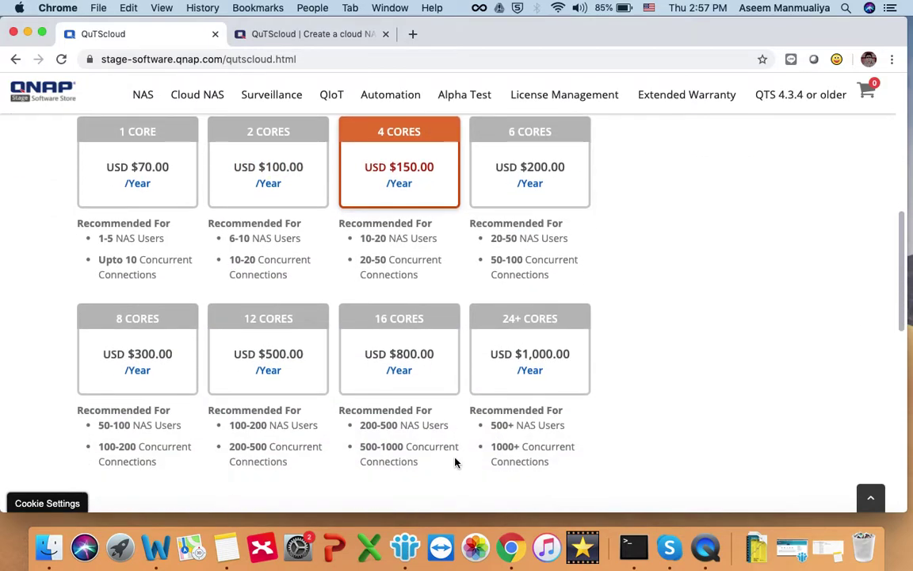
scroll(452, 468, down, 2)
scroll(535, 371, up, 3)
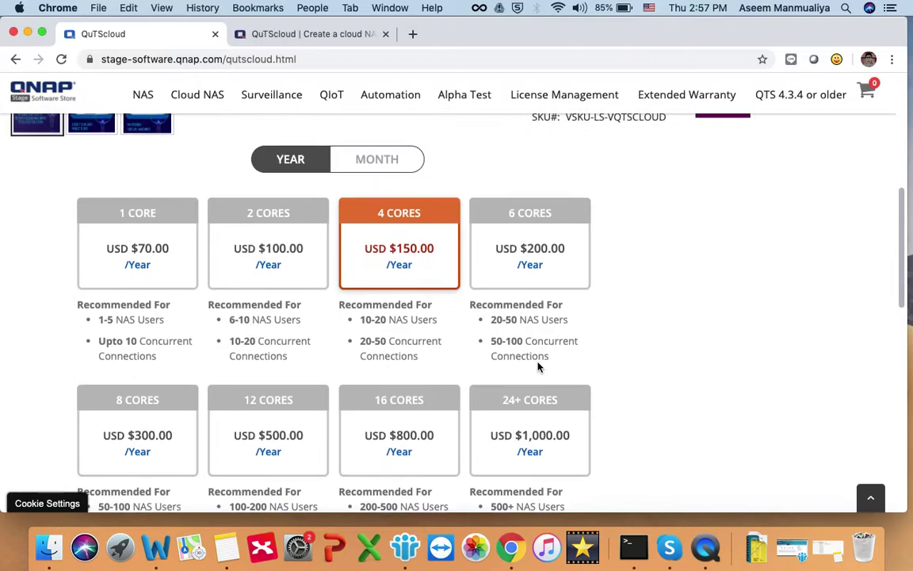
Switch the QuTScloud price cards to monthly pricing and review the plans
click(382, 162)
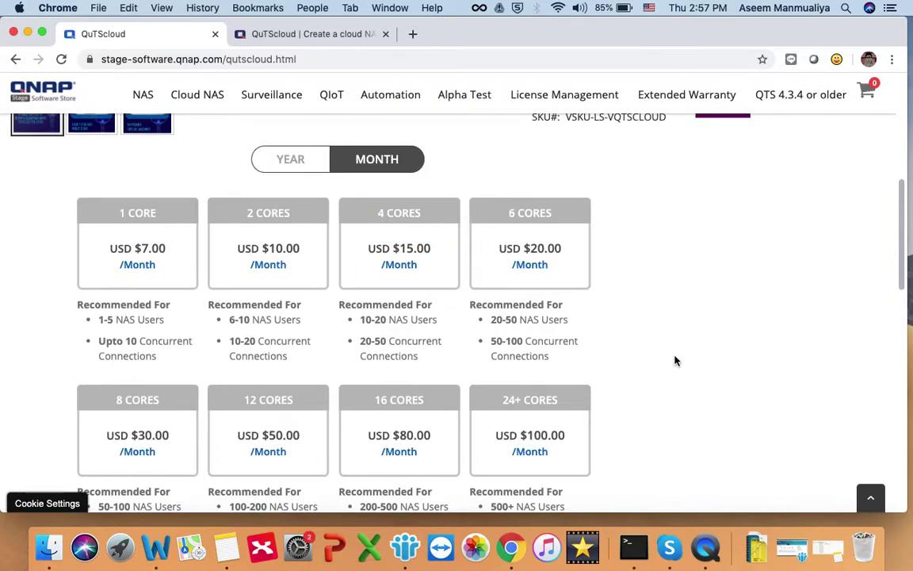
scroll(674, 361, down, 5)
scroll(674, 360, down, 1)
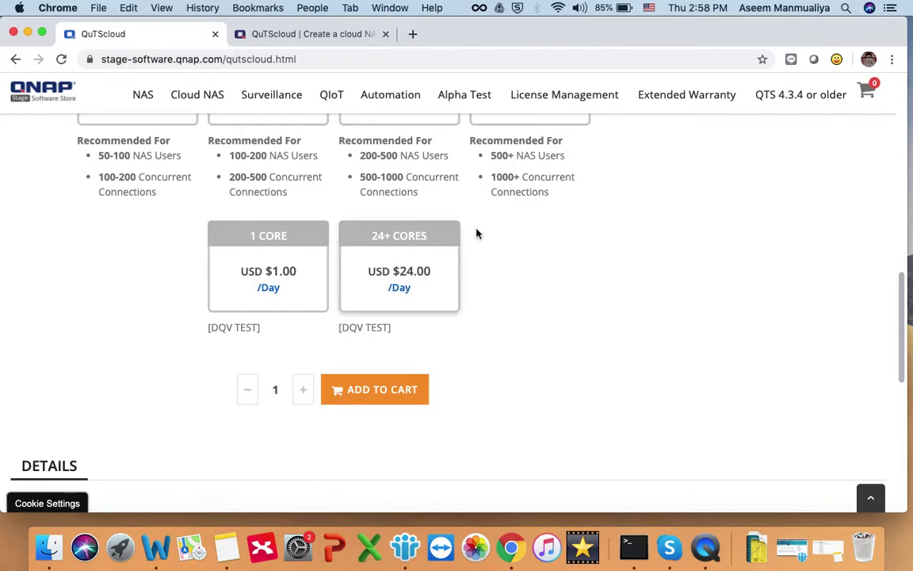
scroll(555, 262, up, 4)
scroll(555, 274, up, 4)
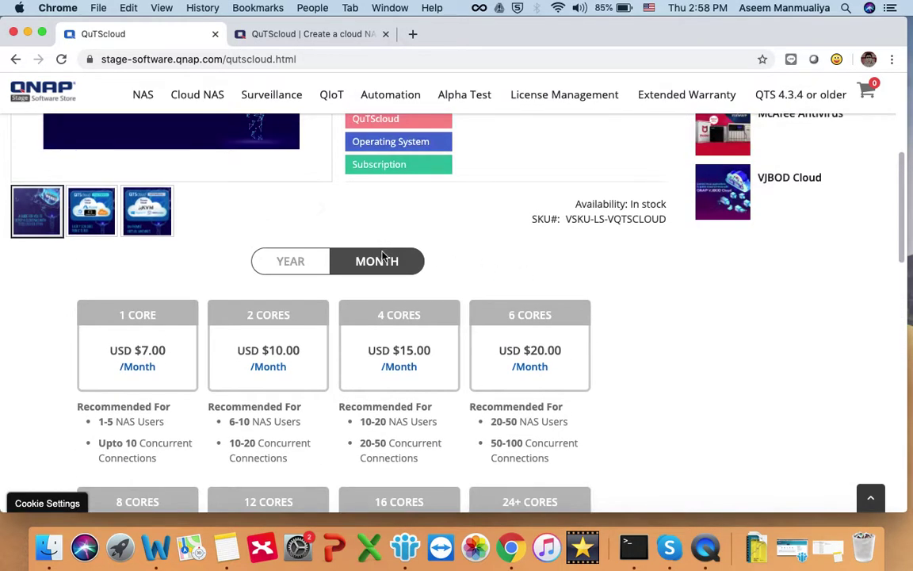
scroll(559, 297, down, 7)
scroll(378, 339, up, 1)
scroll(393, 342, down, 1)
Add the 4-core QuTScloud plan to the cart and proceed to checkout
click(384, 466)
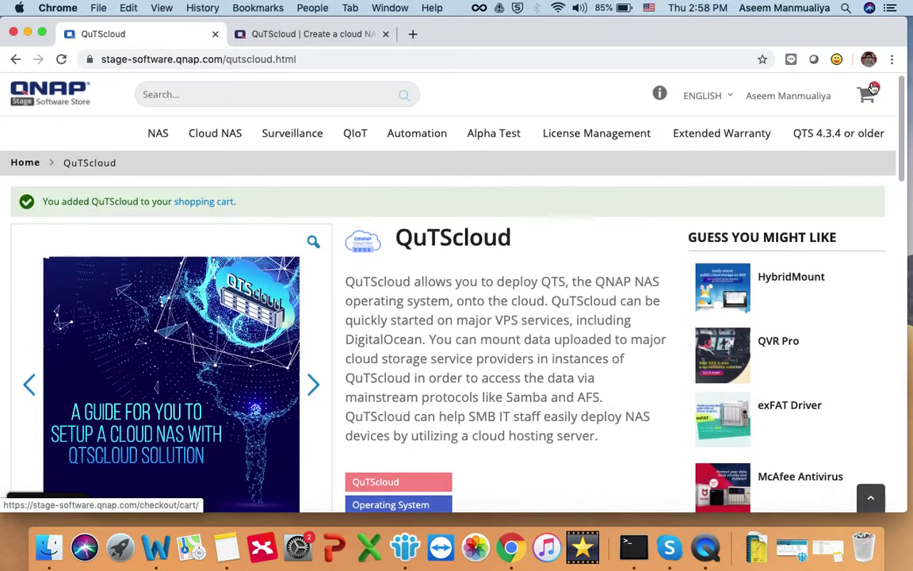
click(869, 96)
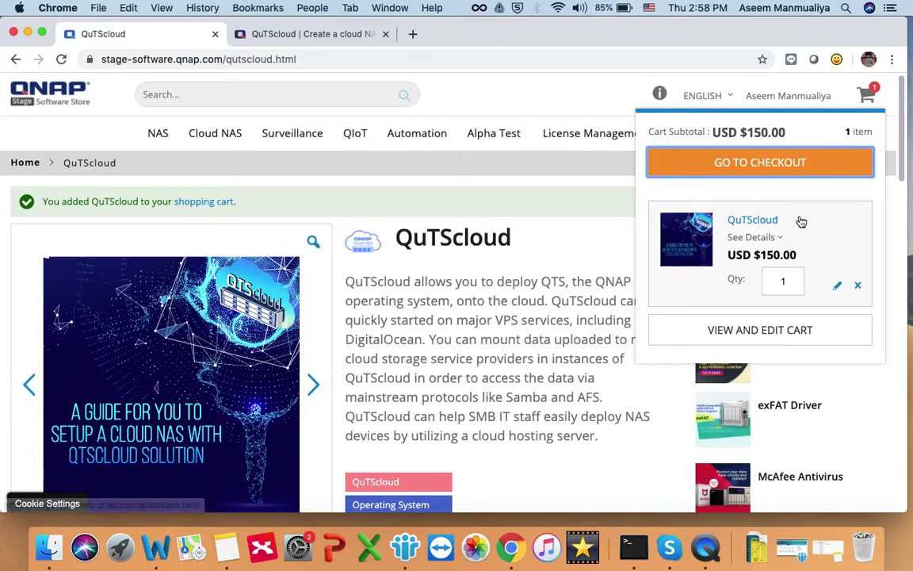
click(755, 167)
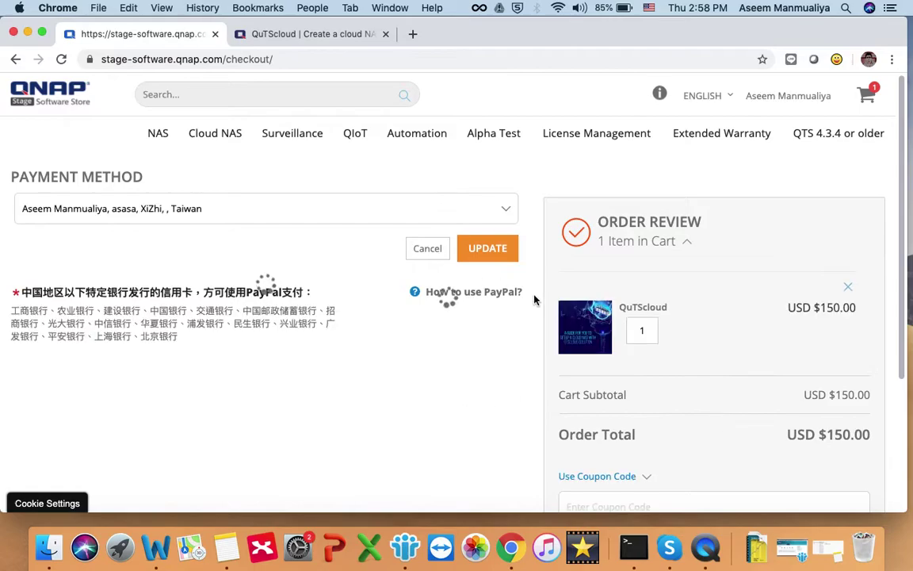
scroll(468, 413, down, 3)
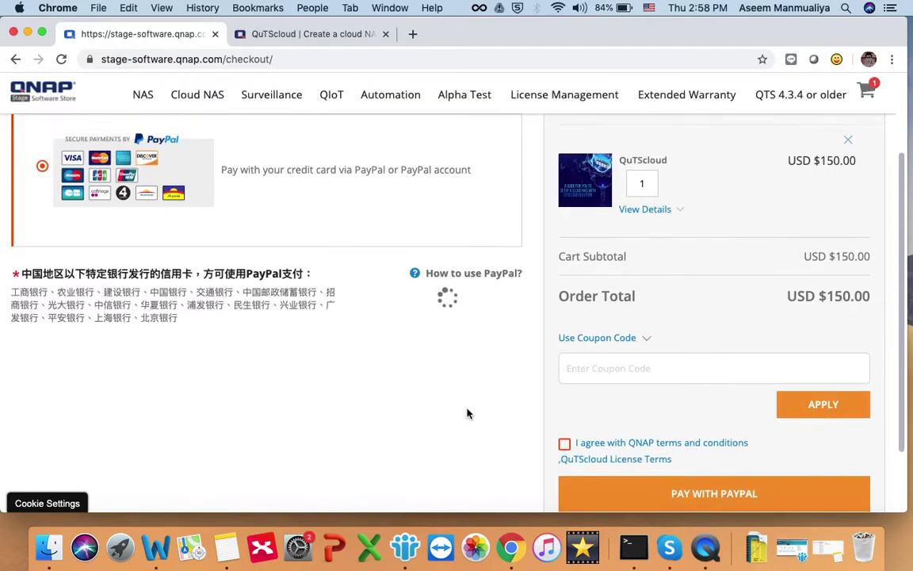
scroll(468, 414, down, 1)
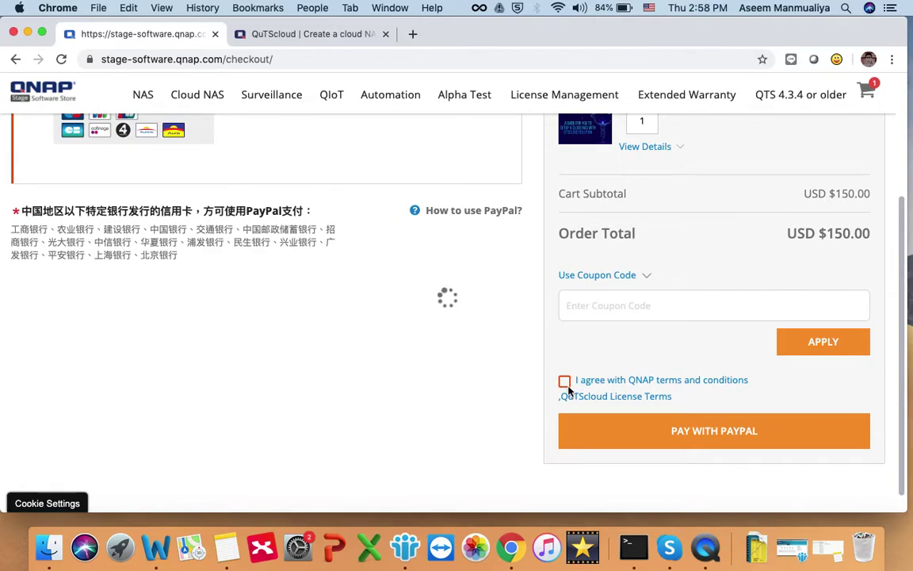
scroll(461, 343, up, 5)
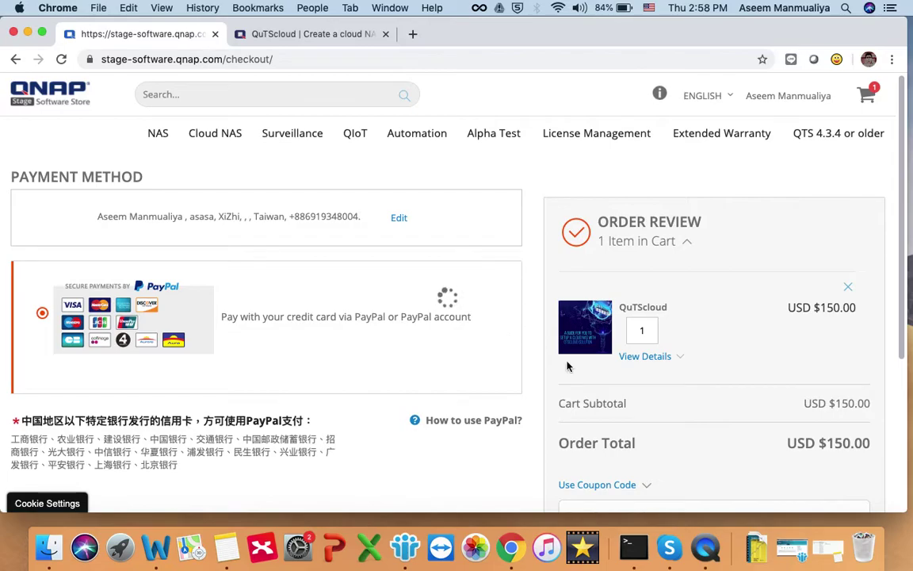
scroll(567, 367, down, 5)
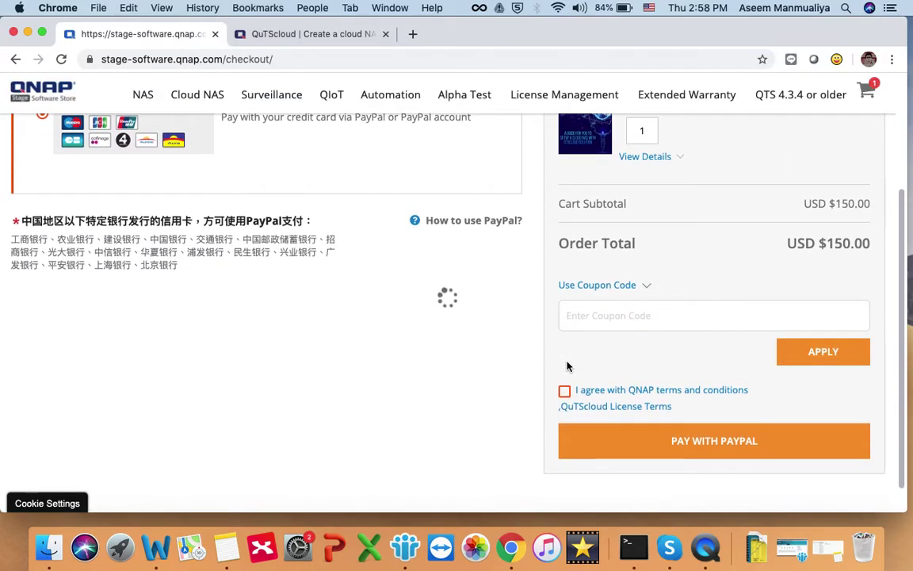
scroll(627, 283, up, 5)
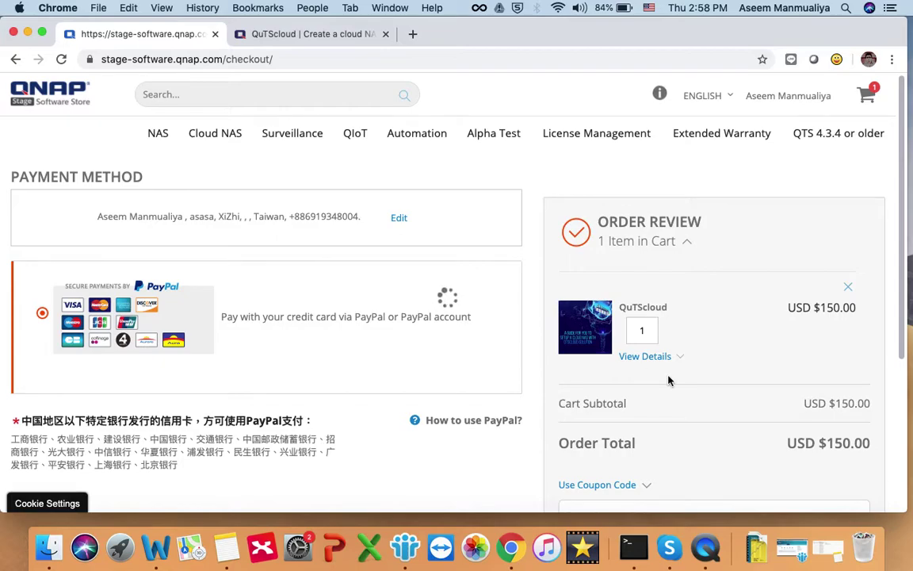
scroll(668, 380, down, 5)
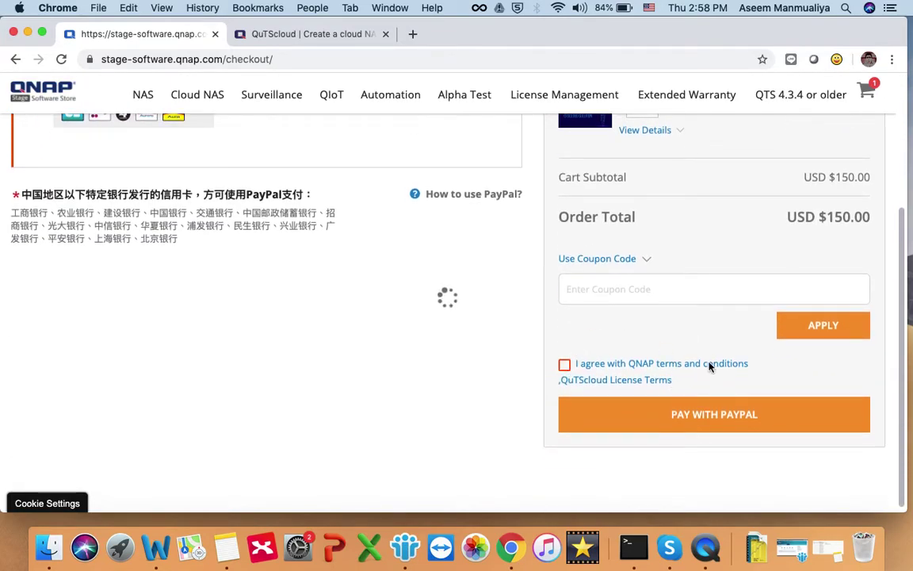
scroll(710, 367, up, 5)
scroll(710, 366, down, 4)
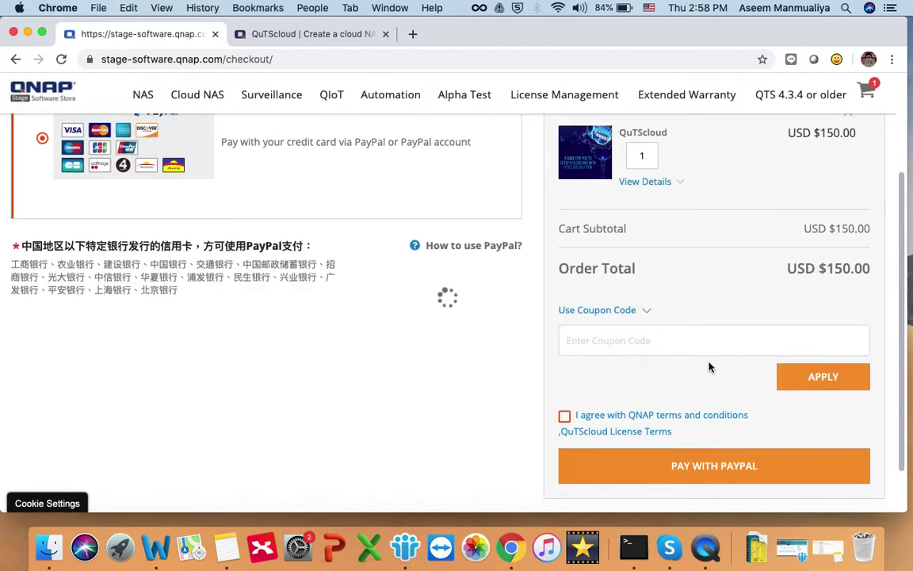
scroll(709, 366, up, 3)
scroll(710, 366, down, 4)
scroll(710, 277, up, 4)
scroll(710, 279, down, 4)
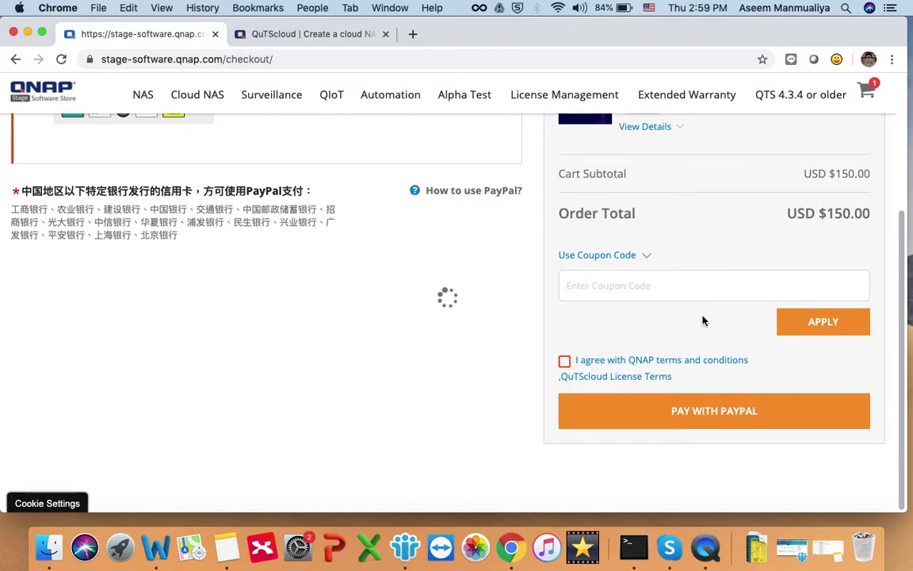
scroll(703, 320, up, 3)
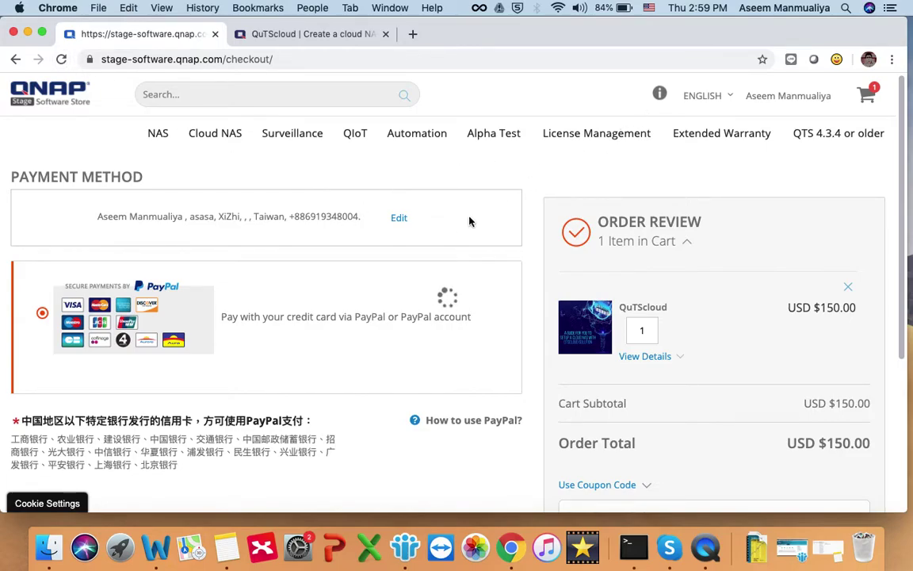
Reload the checkout page and review the USD $150.00 order with QNAP terms accepted
click(61, 59)
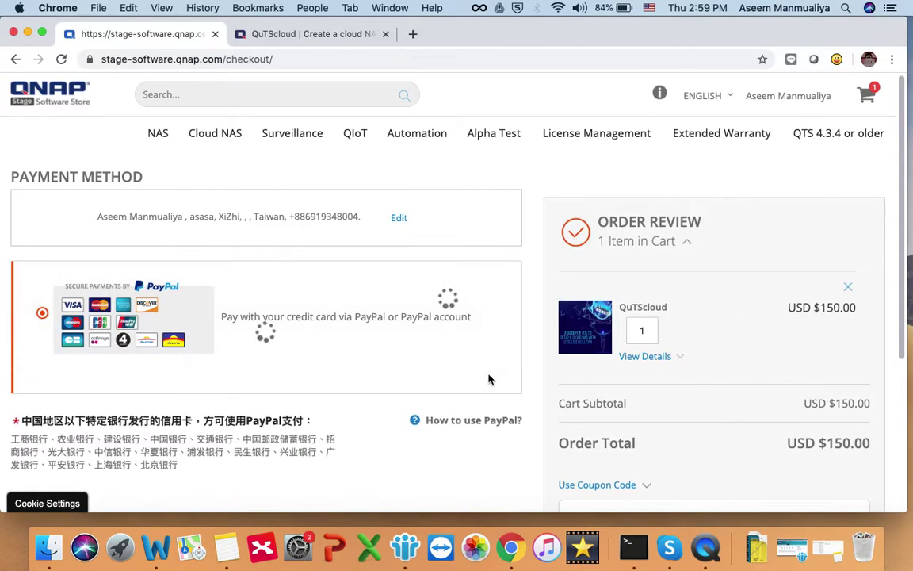
scroll(489, 379, down, 5)
scroll(488, 379, down, 2)
scroll(489, 379, down, 6)
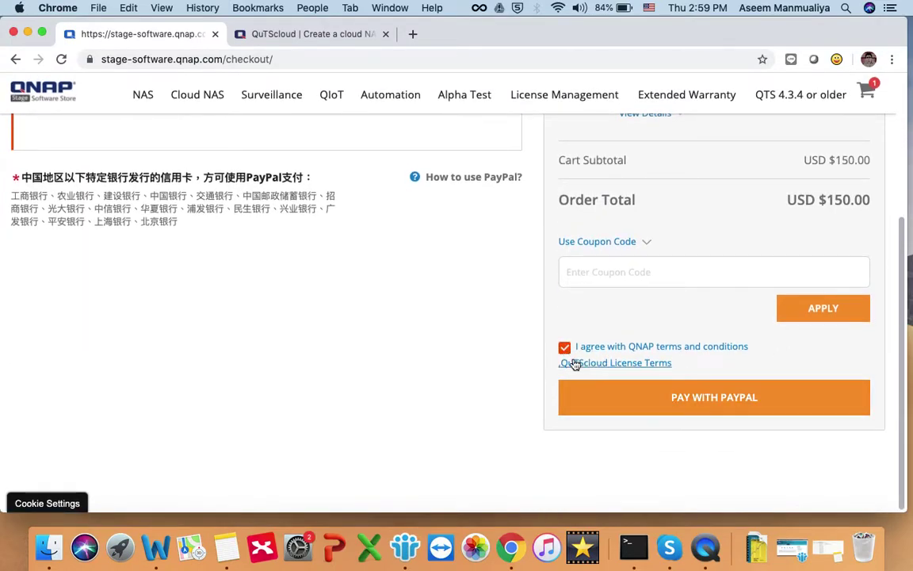
scroll(765, 396, up, 2)
scroll(770, 395, down, 2)
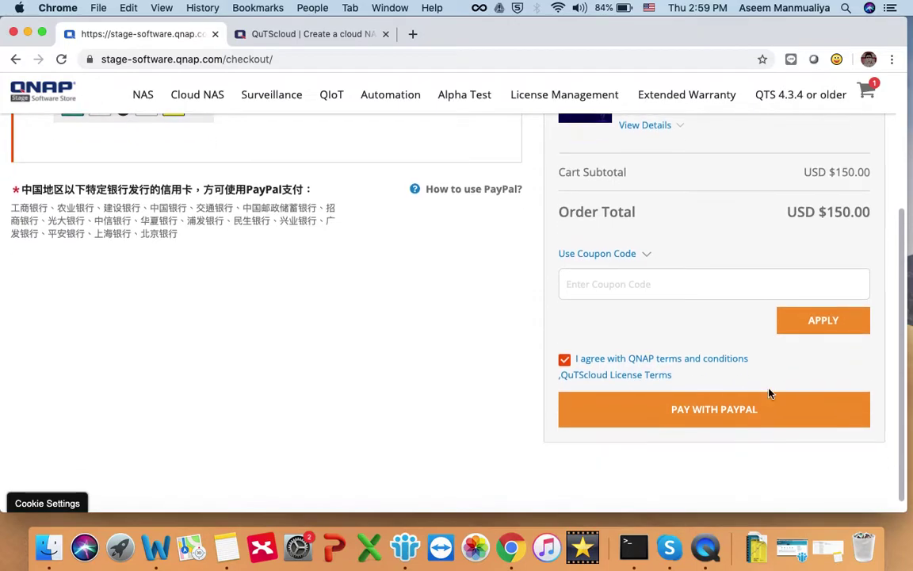
Pay the USD $150.00 order with PayPal, logging into the sandbox account and approving it
click(702, 411)
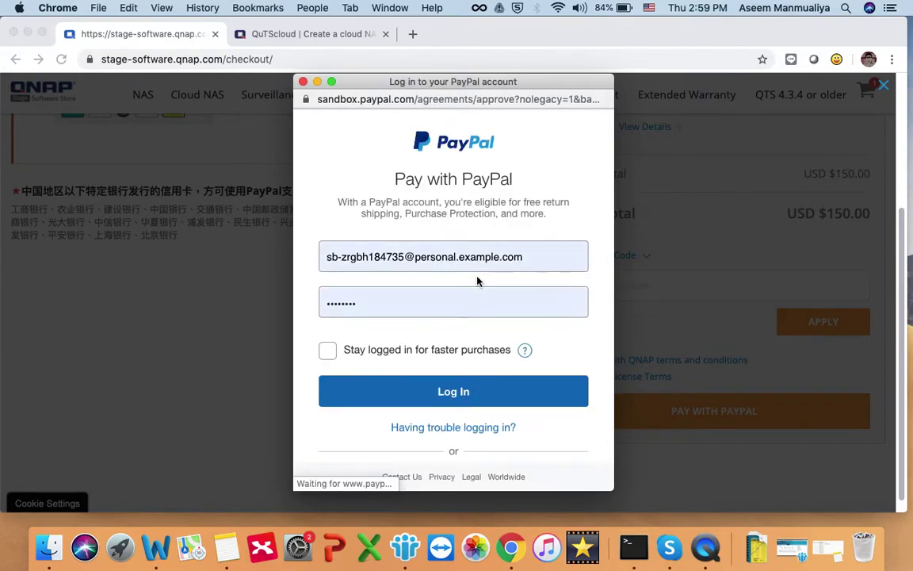
click(401, 395)
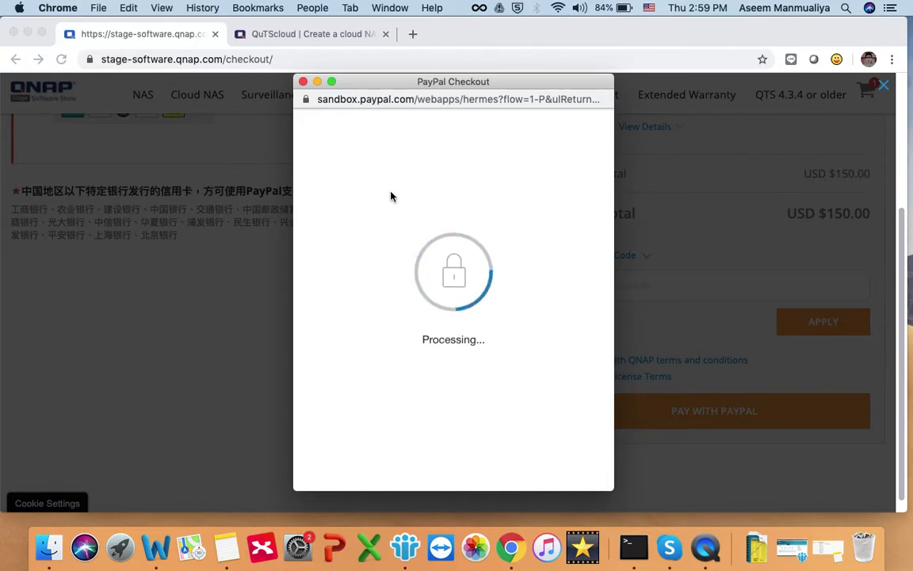
scroll(486, 271, down, 3)
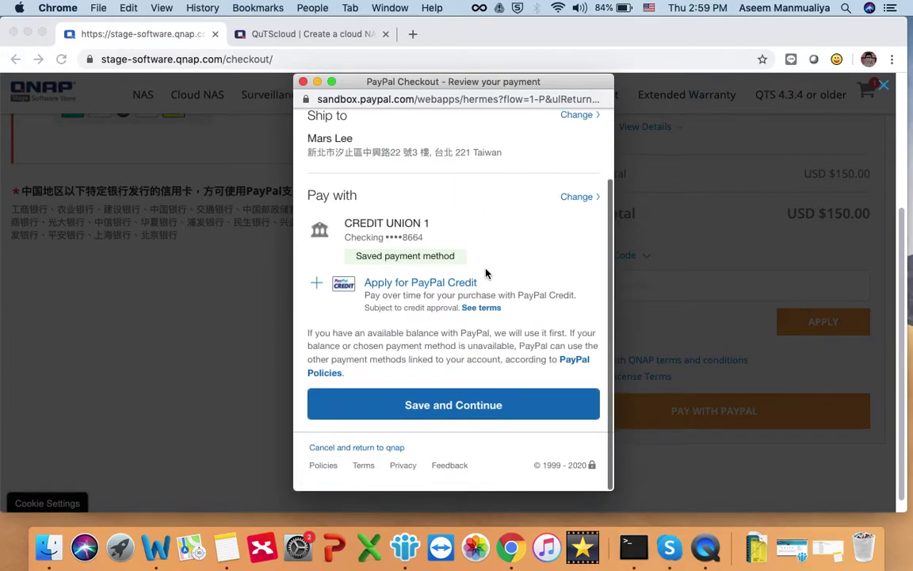
click(420, 411)
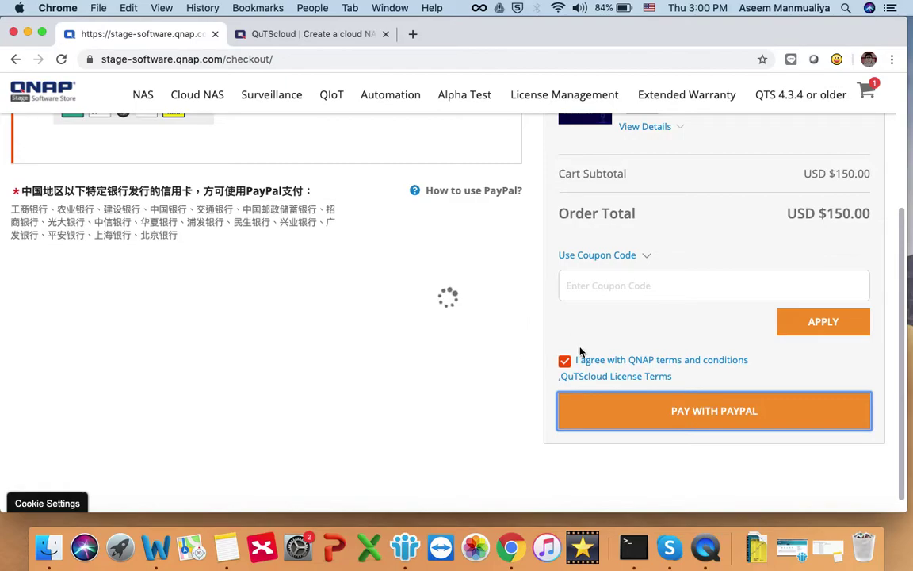
Scroll the Thank You page to review the order confirmation and license activation reminder
scroll(482, 360, down, 5)
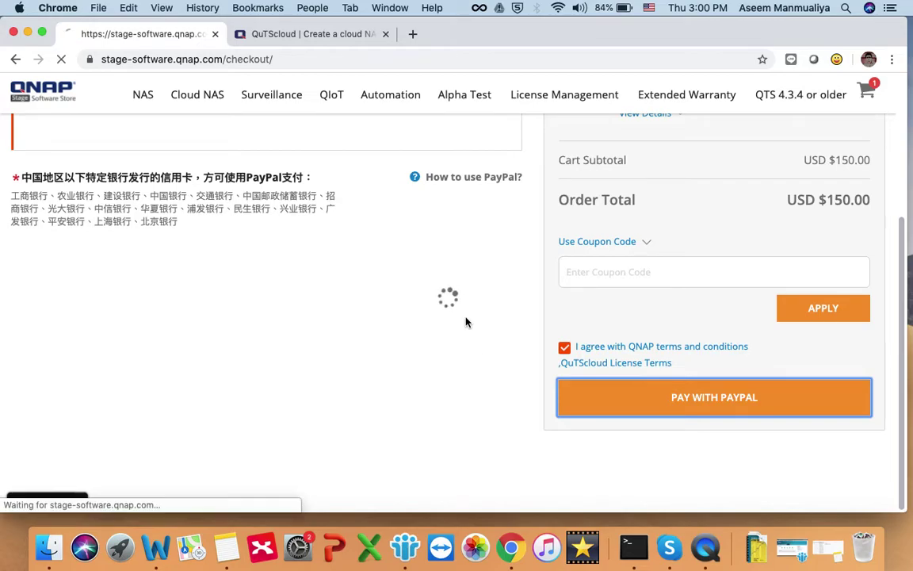
scroll(467, 322, up, 1)
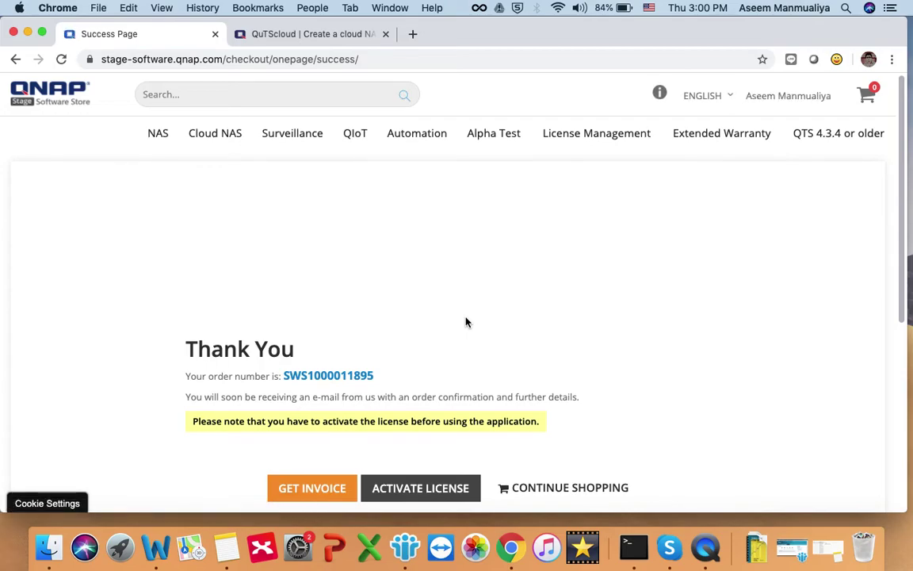
scroll(505, 349, down, 3)
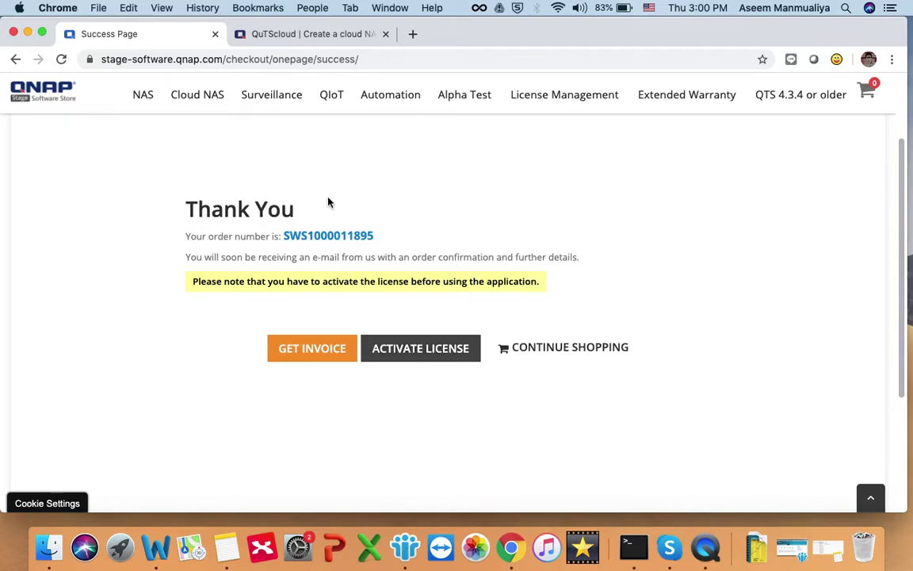
Open License Manager via Activate License and search Google for 'qnap license manager' in a new tab
click(399, 357)
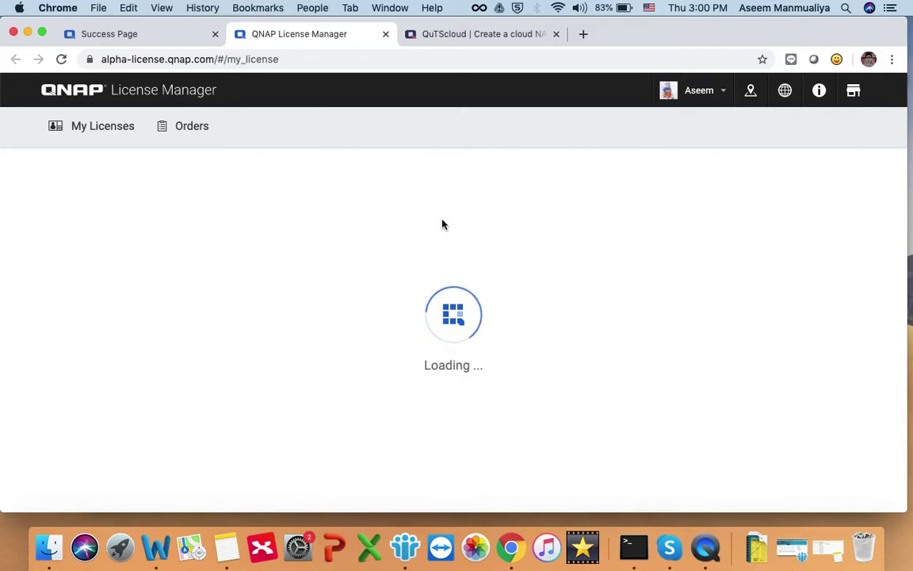
click(585, 35)
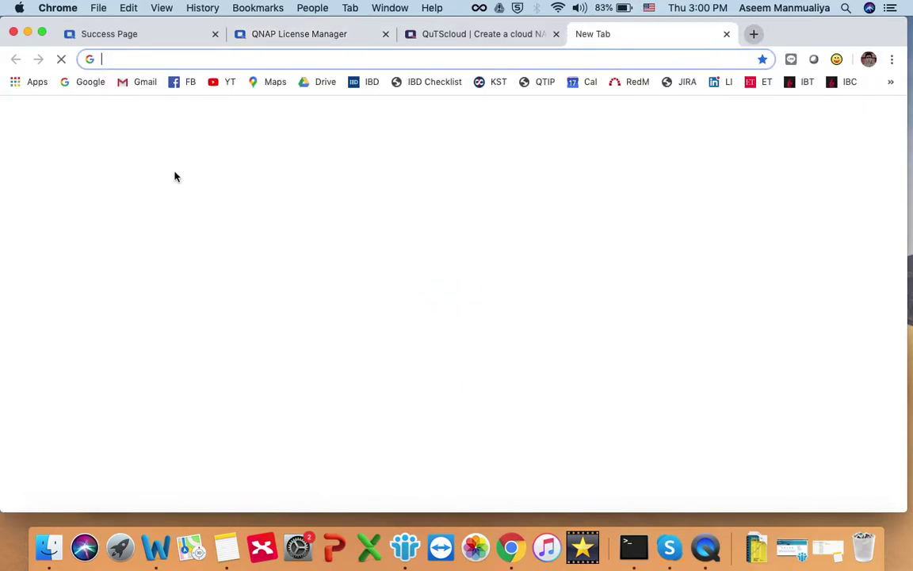
click(91, 84)
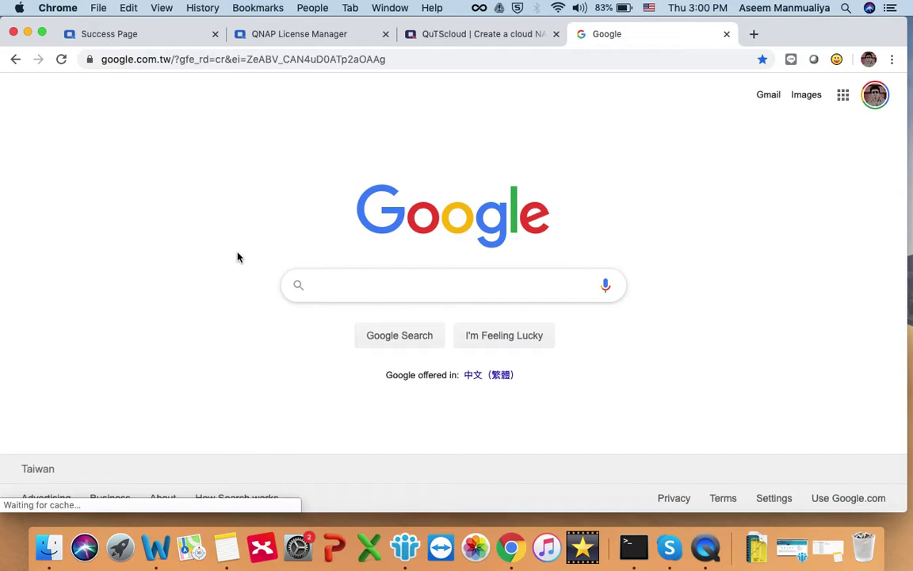
text(qnap license)
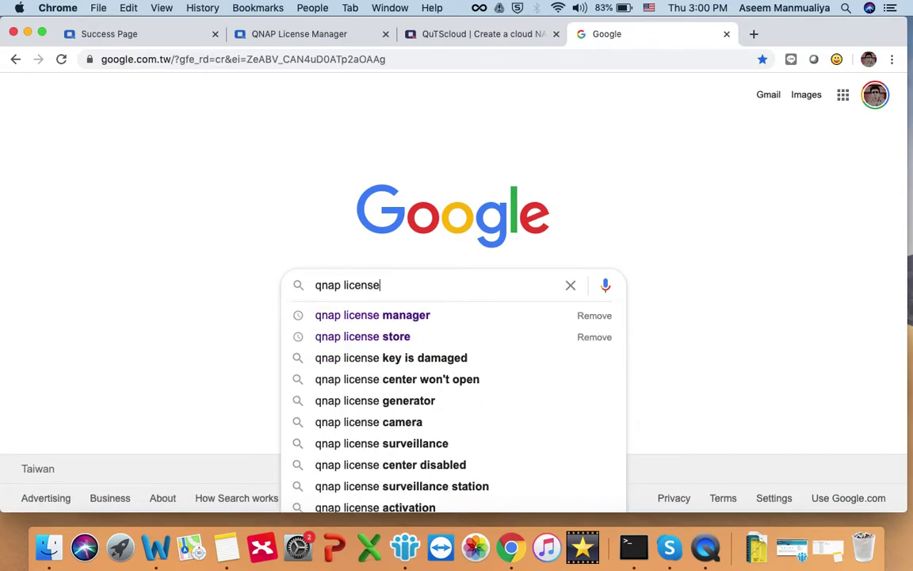
key(Down)
key(Return)
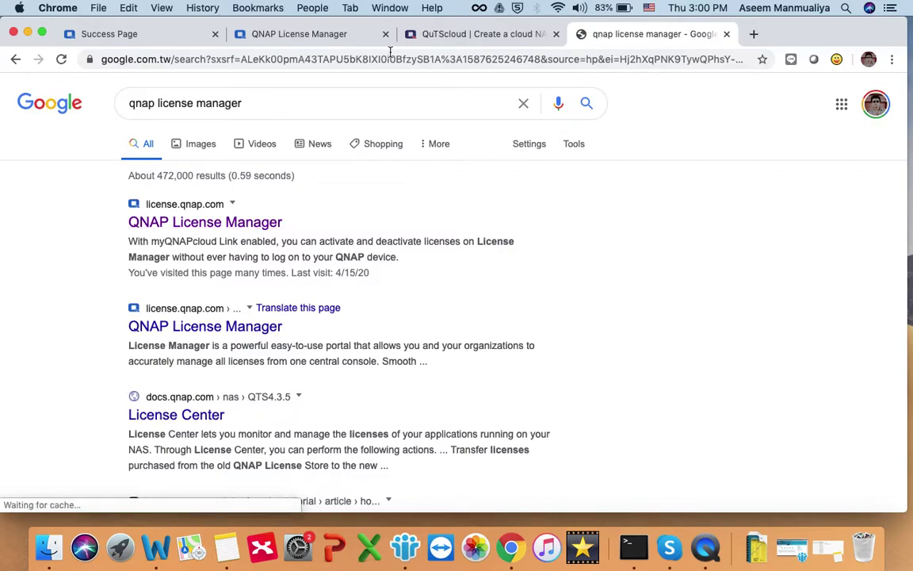
click(324, 36)
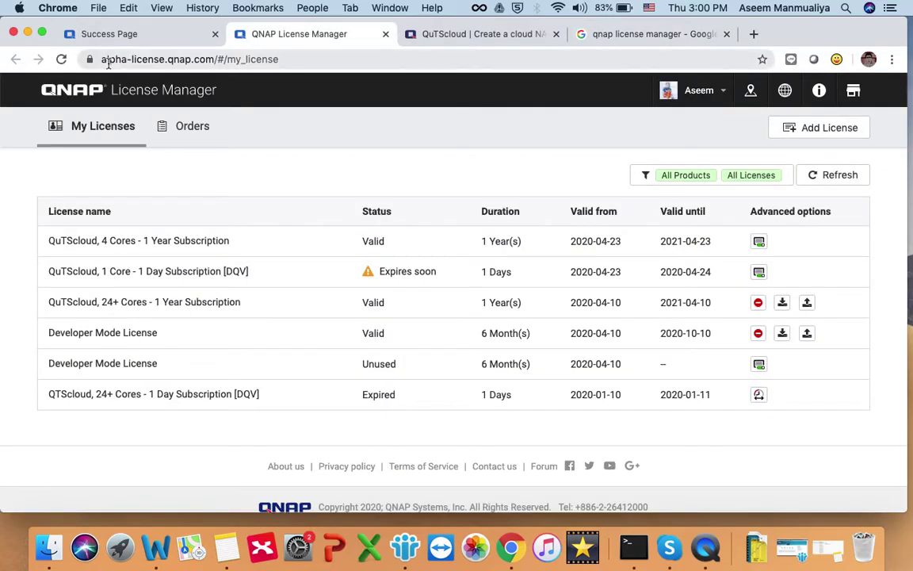
Select the word 'alpha' in the License Manager page address
click(108, 63)
double_click(154, 60)
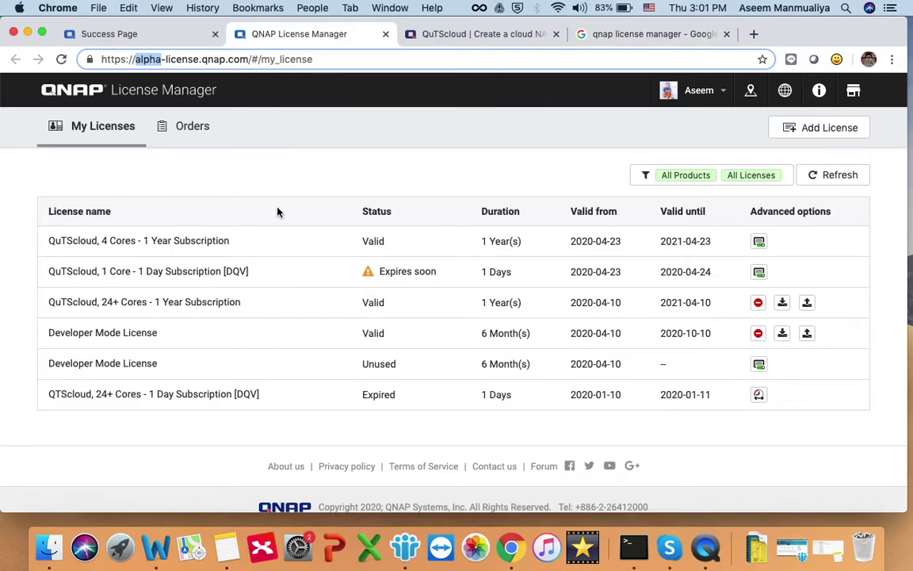
scroll(277, 211, down, 1)
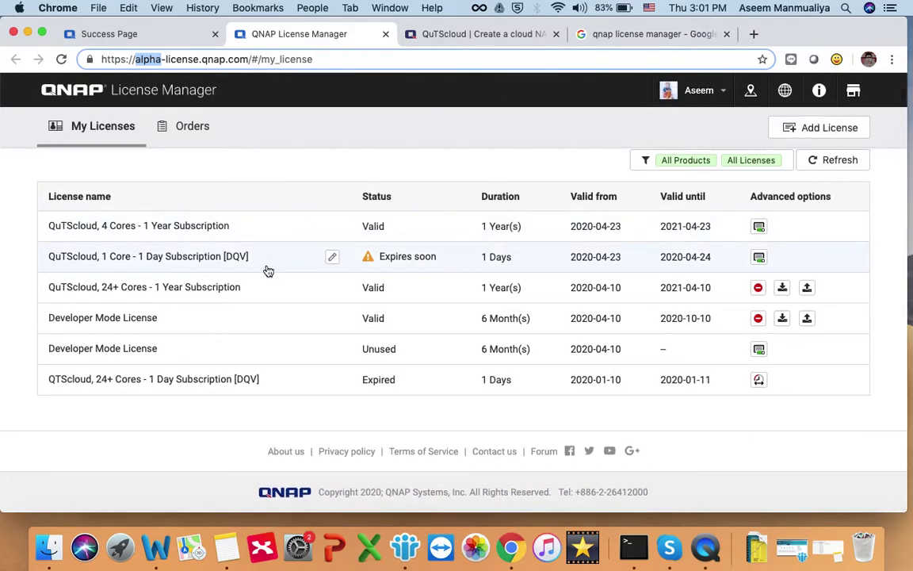
scroll(234, 285, up, 1)
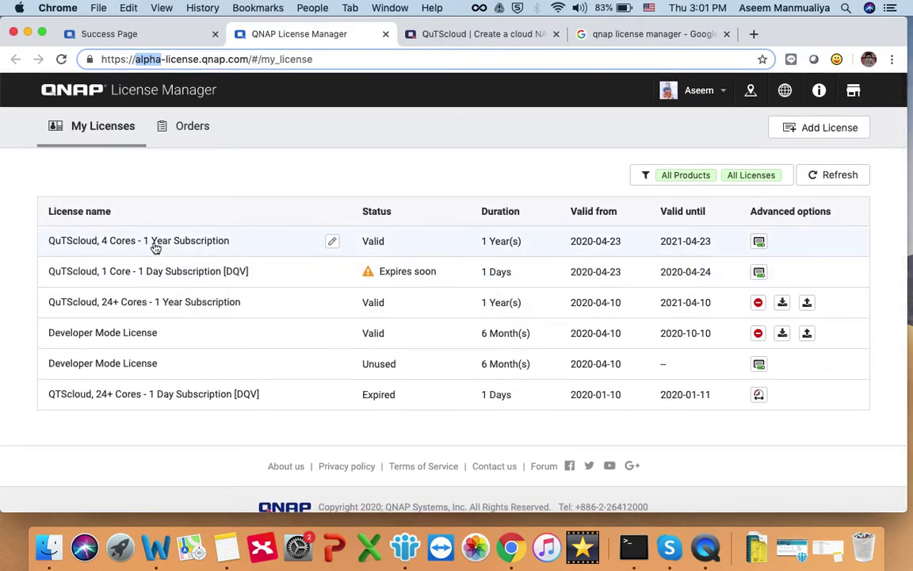
Open License Details for the QuTScloud, 4 Cores - 1 Year Subscription, briefly revisiting the Thank You tab
click(155, 244)
scroll(277, 291, down, 10)
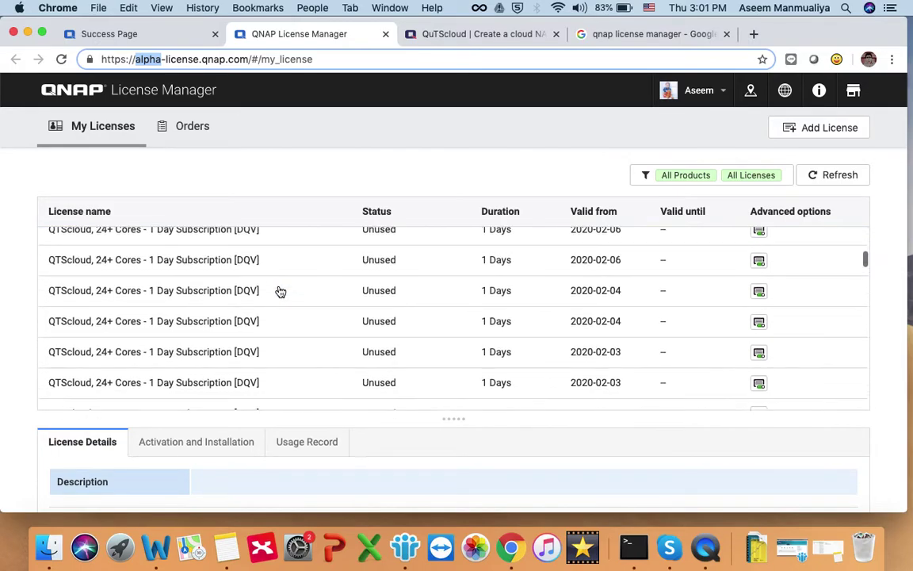
scroll(181, 309, down, 5)
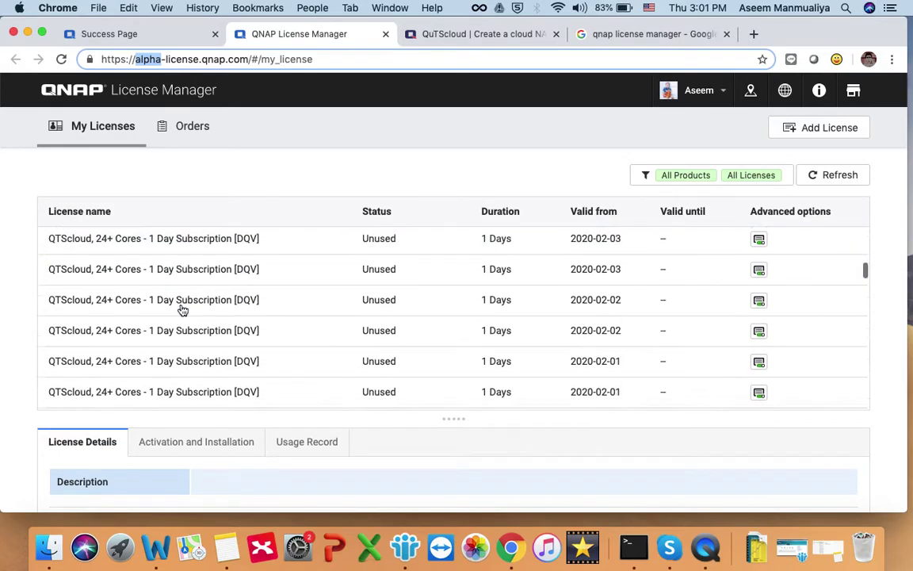
scroll(181, 309, down, 5)
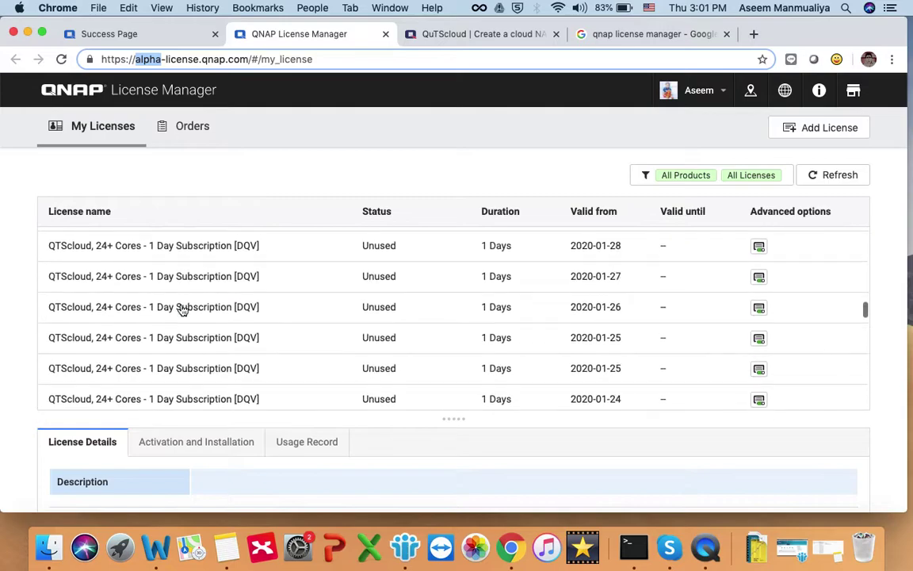
scroll(182, 309, up, 15)
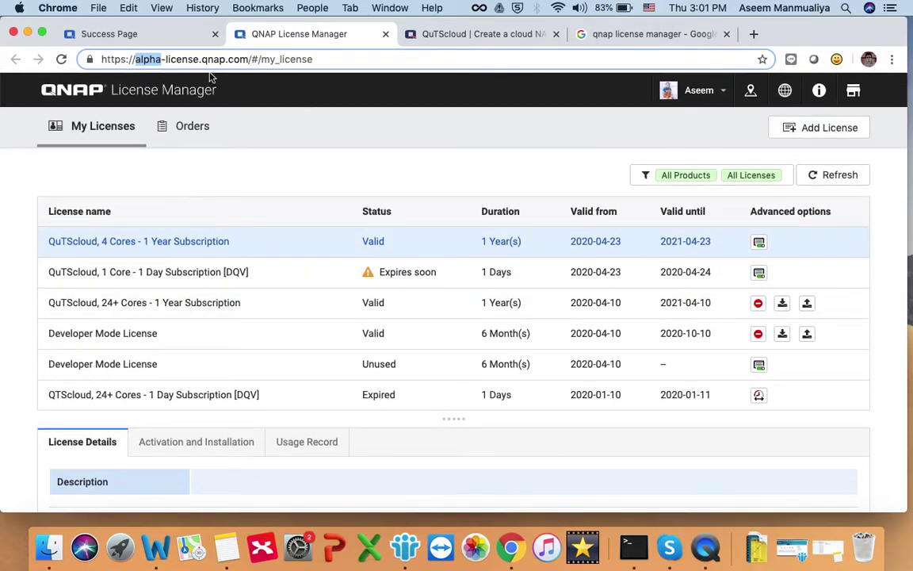
click(111, 36)
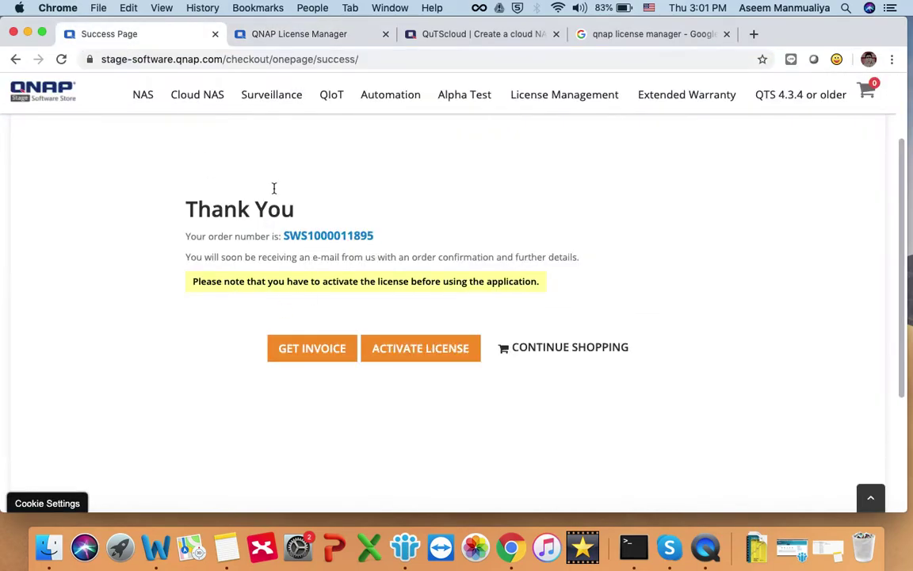
click(329, 32)
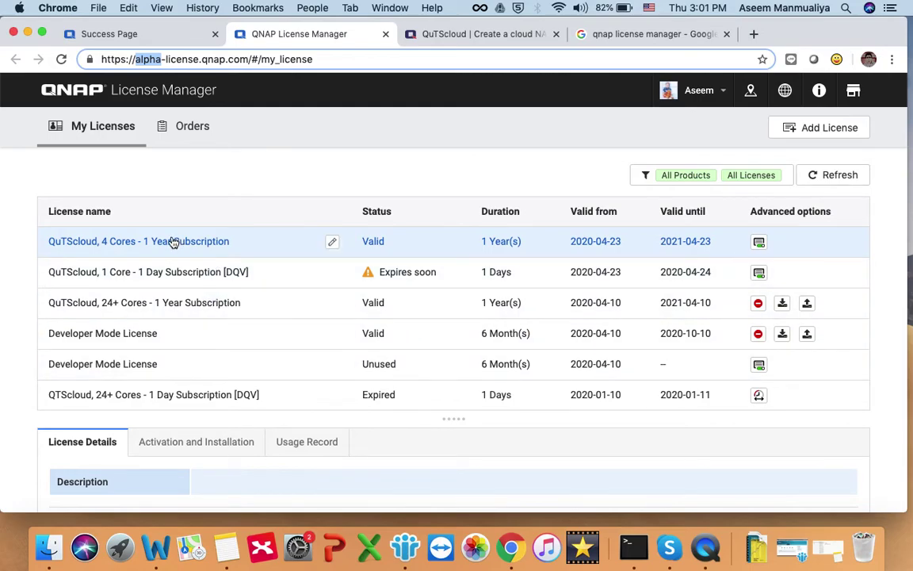
Select the QuTScloud 4 Cores license and bring up its Activation and Installation options
click(175, 273)
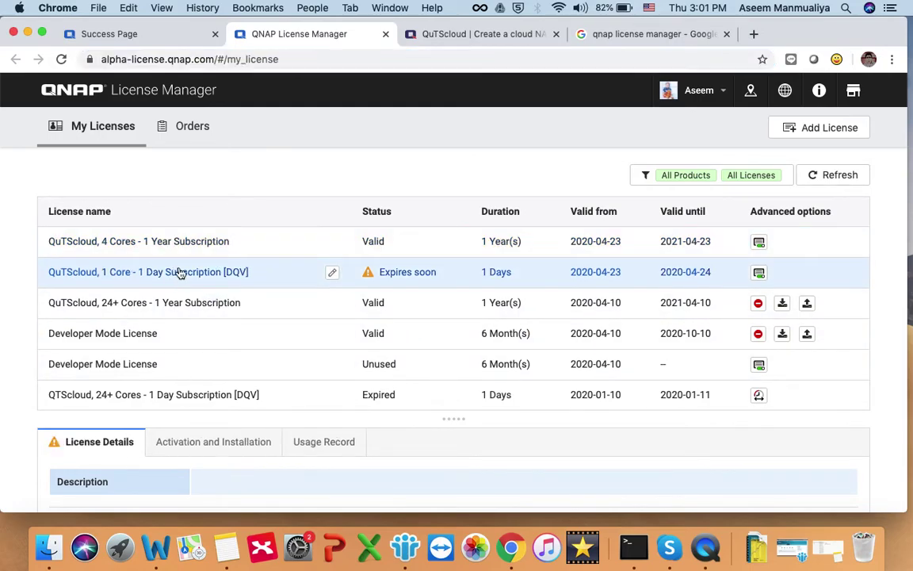
click(223, 249)
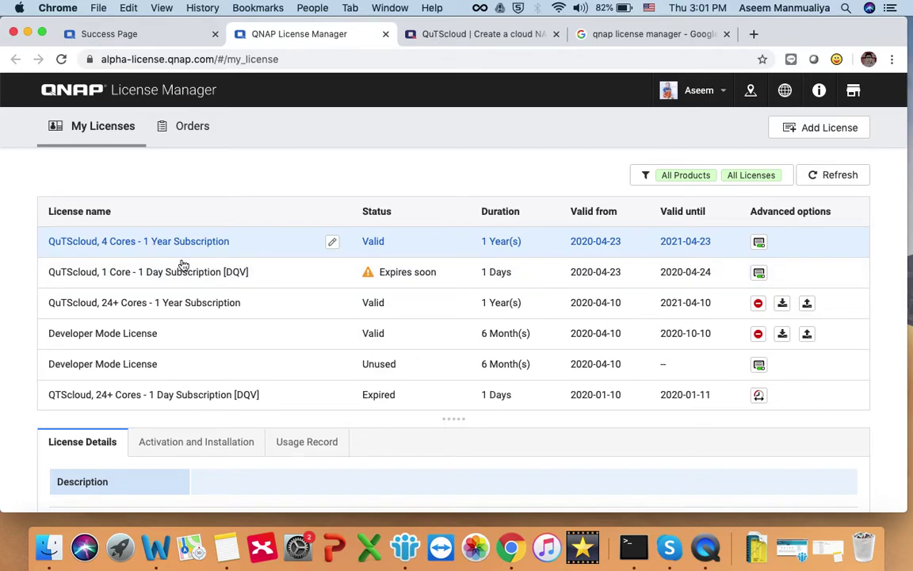
scroll(292, 340, down, 5)
scroll(292, 341, up, 5)
scroll(286, 185, down, 5)
scroll(228, 242, up, 1)
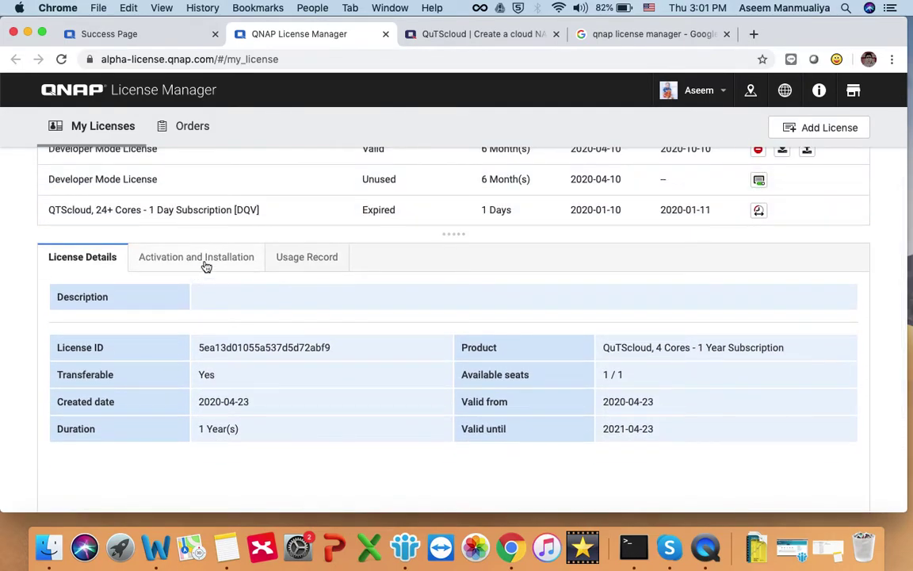
click(205, 262)
scroll(378, 316, down, 2)
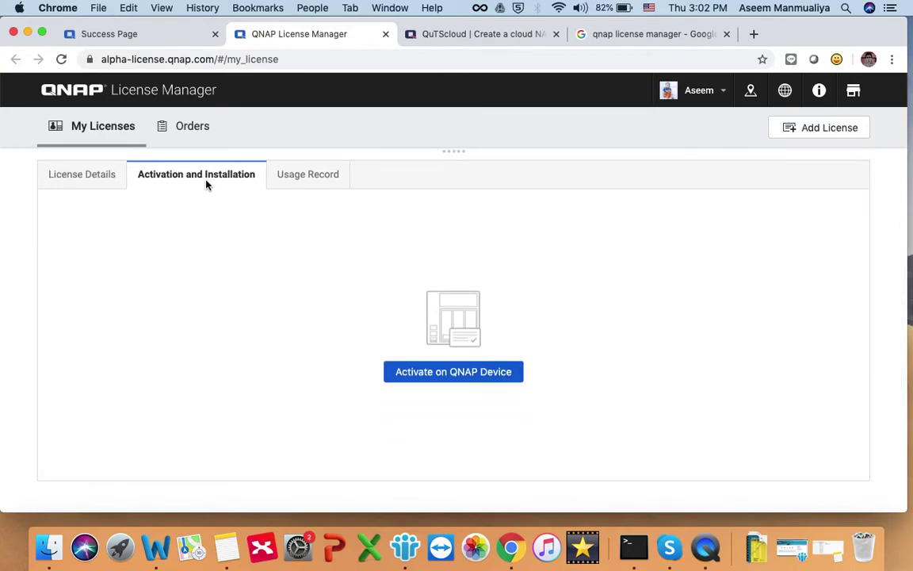
Activate on a QNAP device using the license key option, note the displayed key, and finish
click(471, 377)
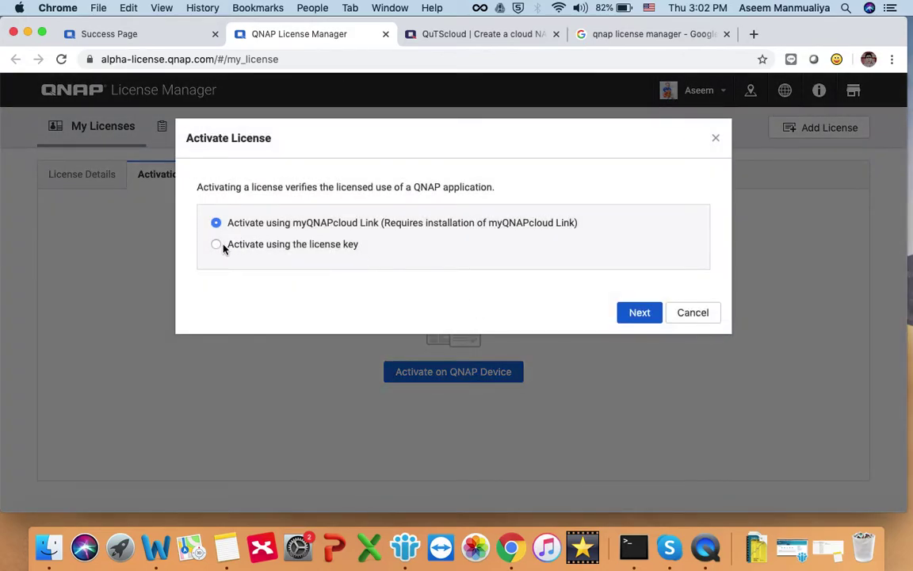
click(218, 247)
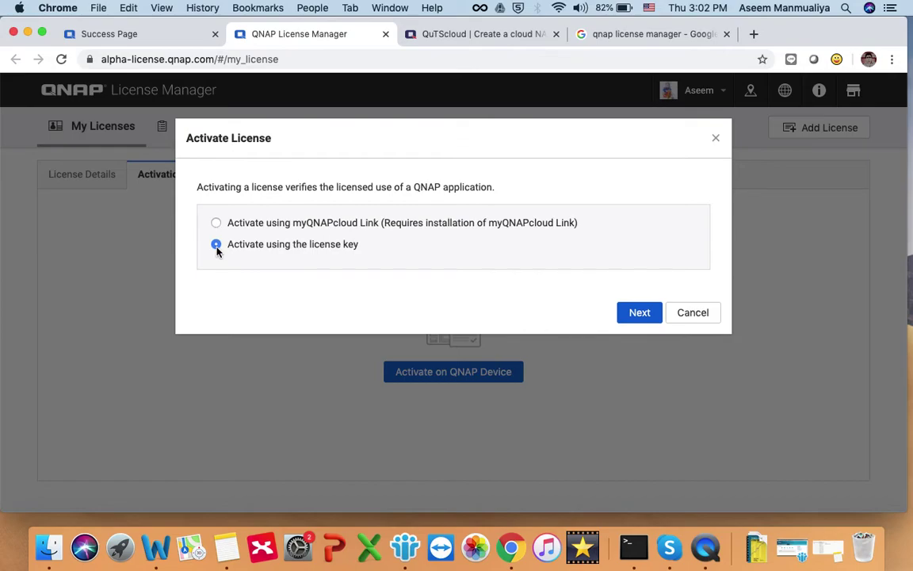
click(655, 314)
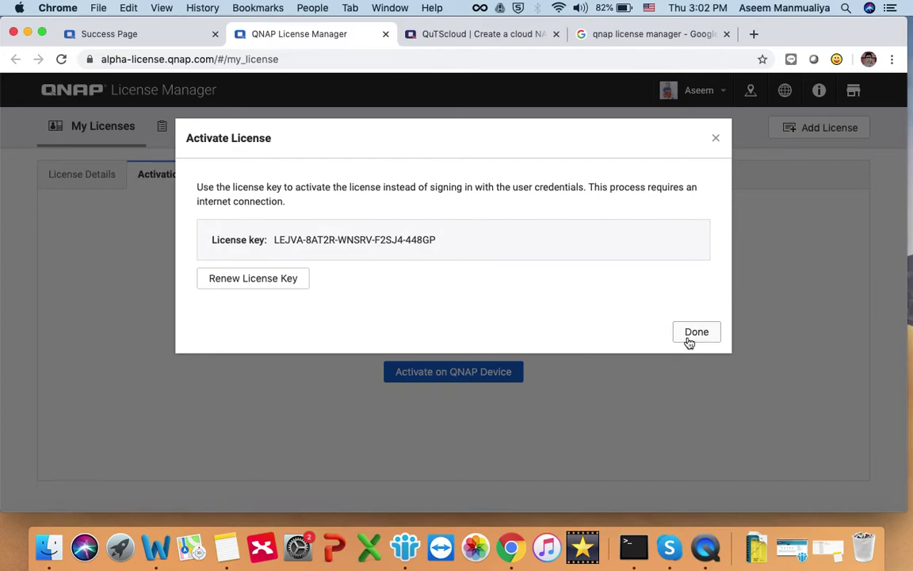
mouse_move(687, 248)
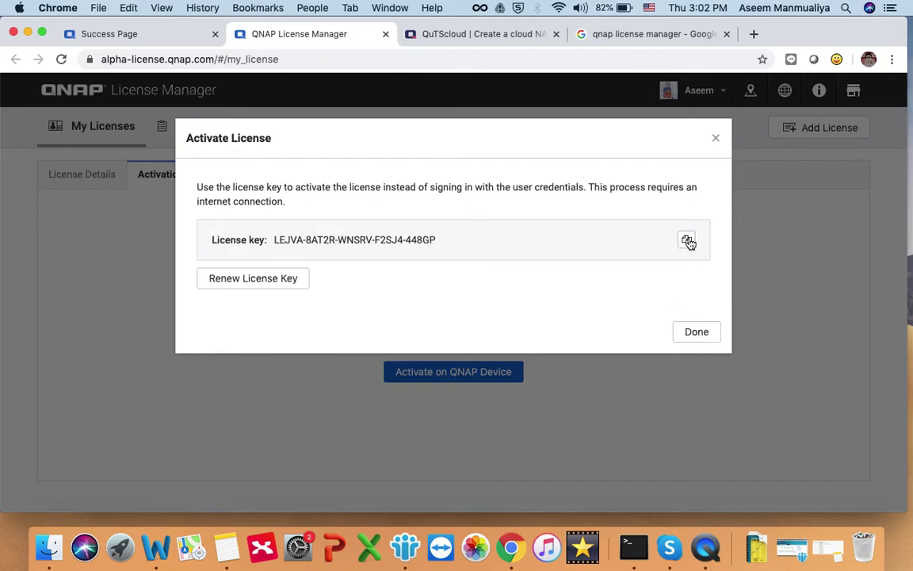
click(694, 334)
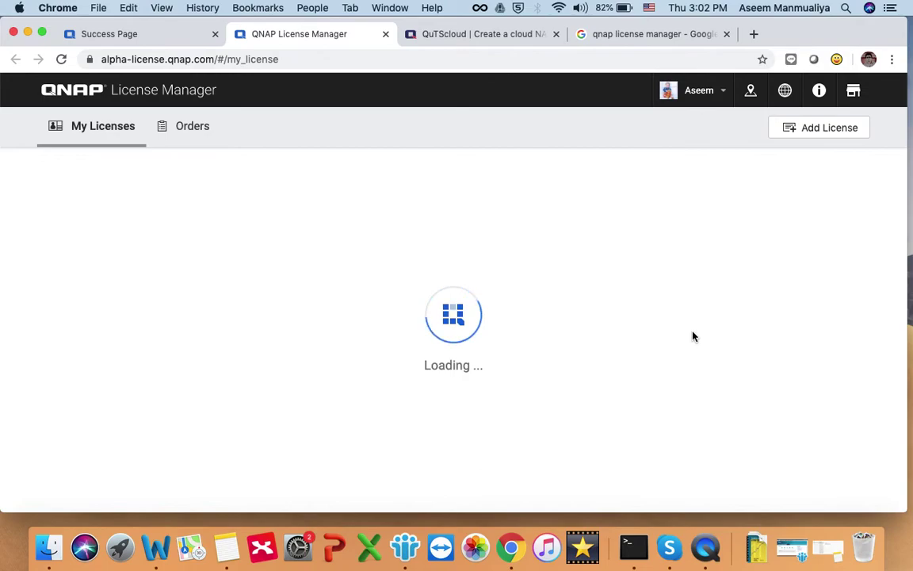